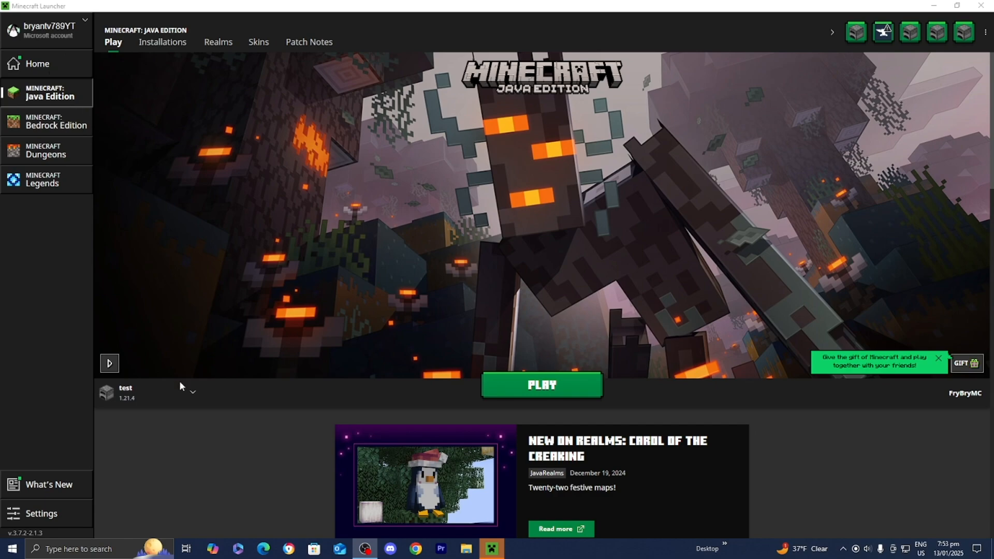
- Choose the test installation (1.21.4) as the version to launch
click(130, 398)
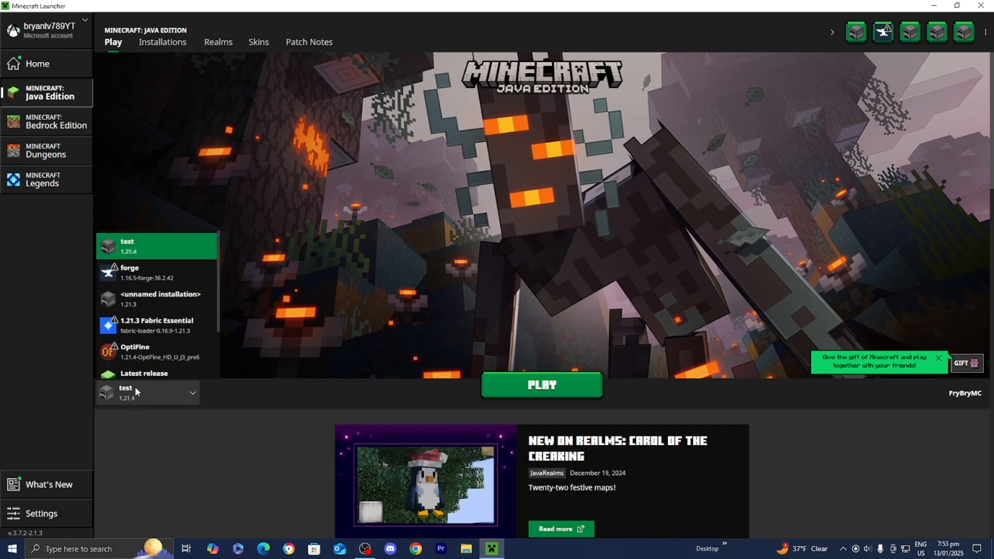
click(162, 254)
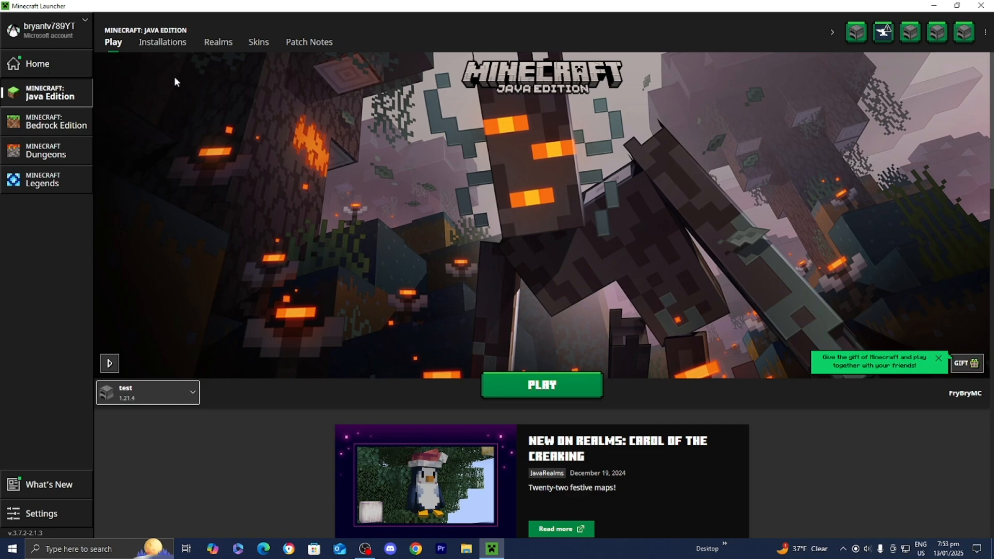
click(165, 43)
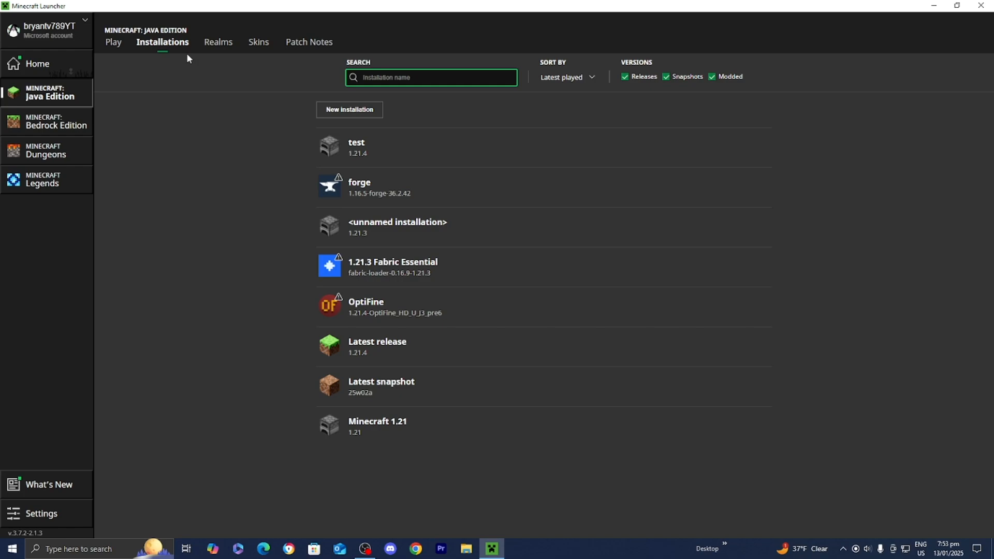
click(337, 110)
click(497, 158)
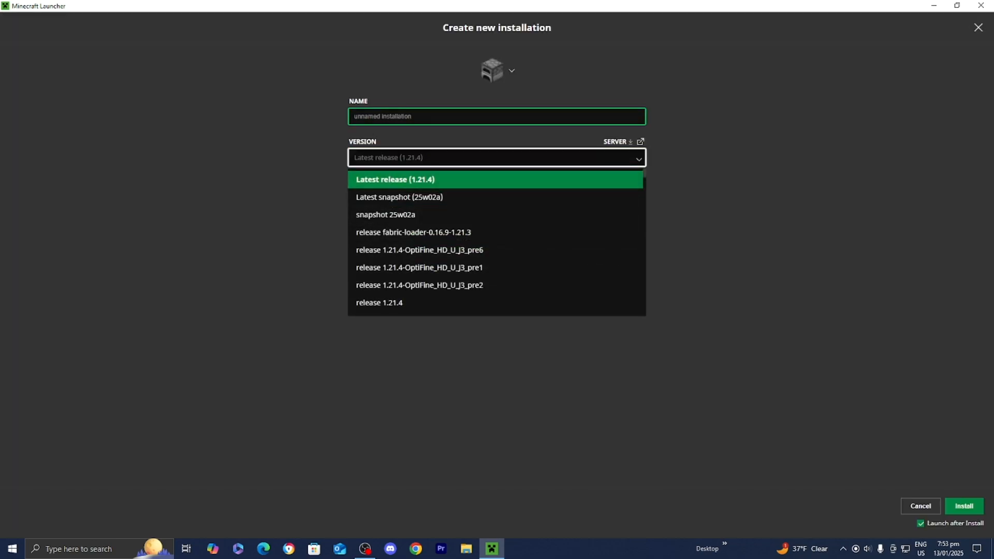
text(1.)
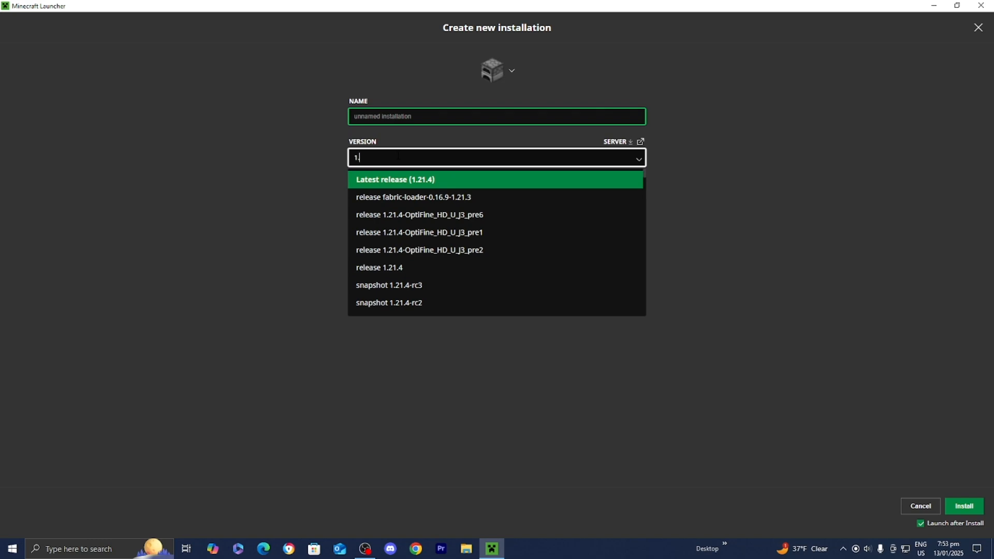
text(16)
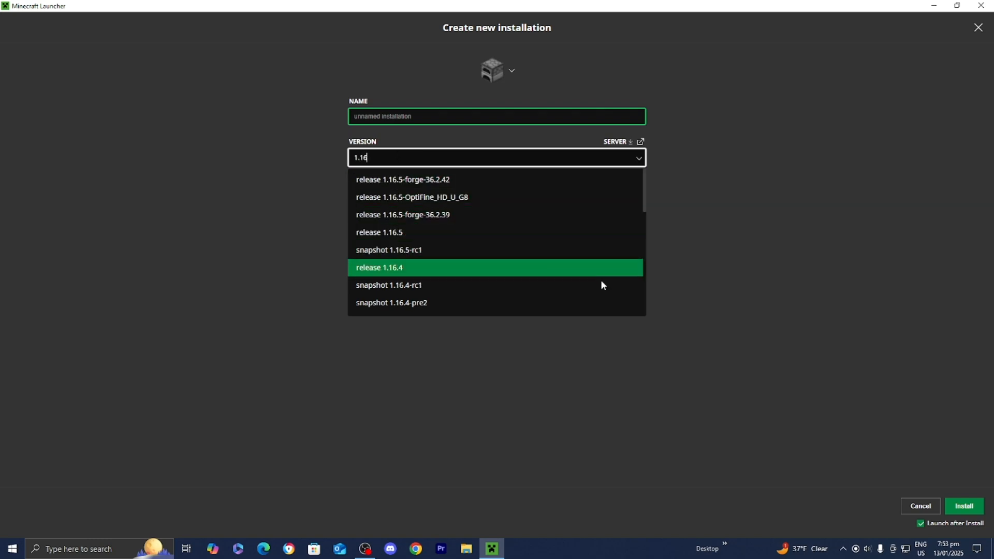
click(920, 506)
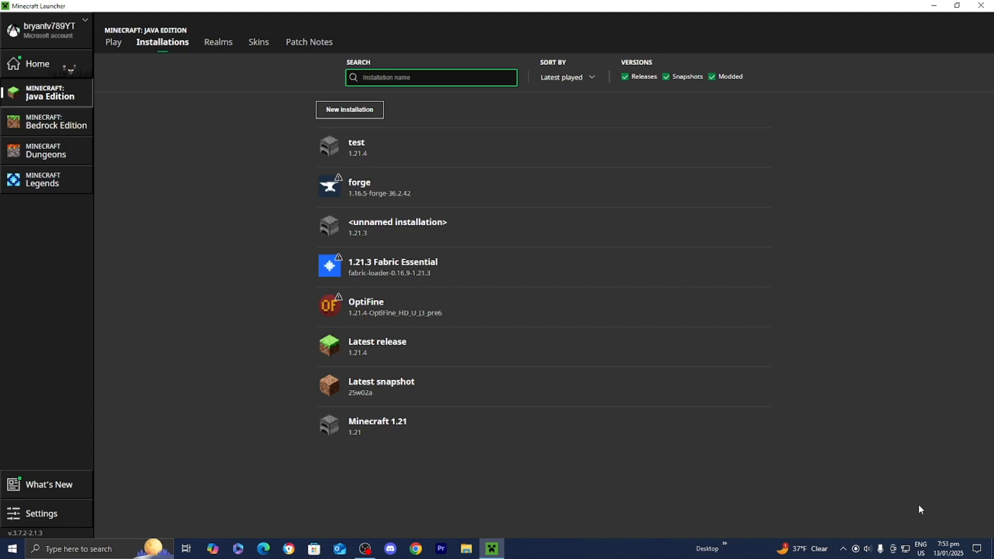
- Launch Minecraft 1.21.4 with the test installation and close the game once its title screen has loaded
click(113, 42)
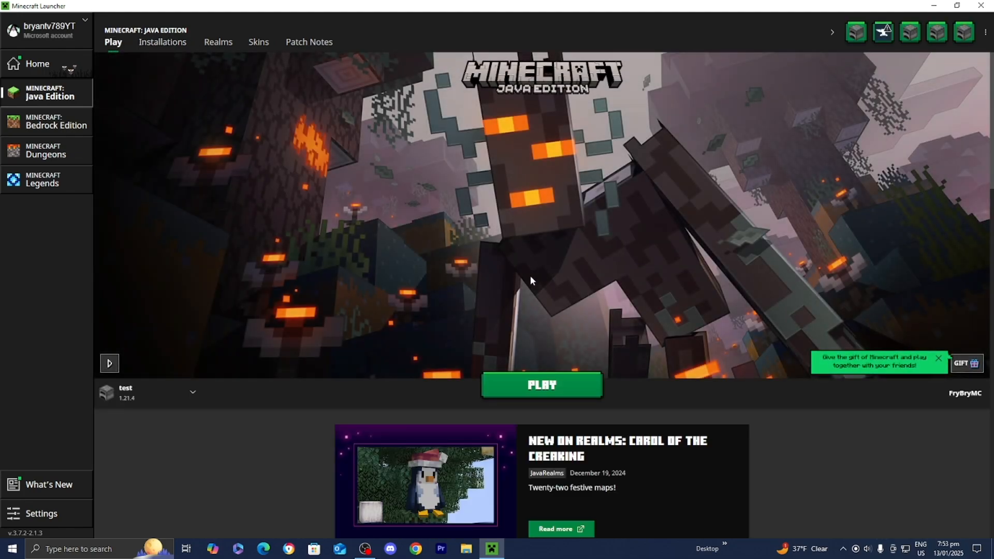
click(548, 380)
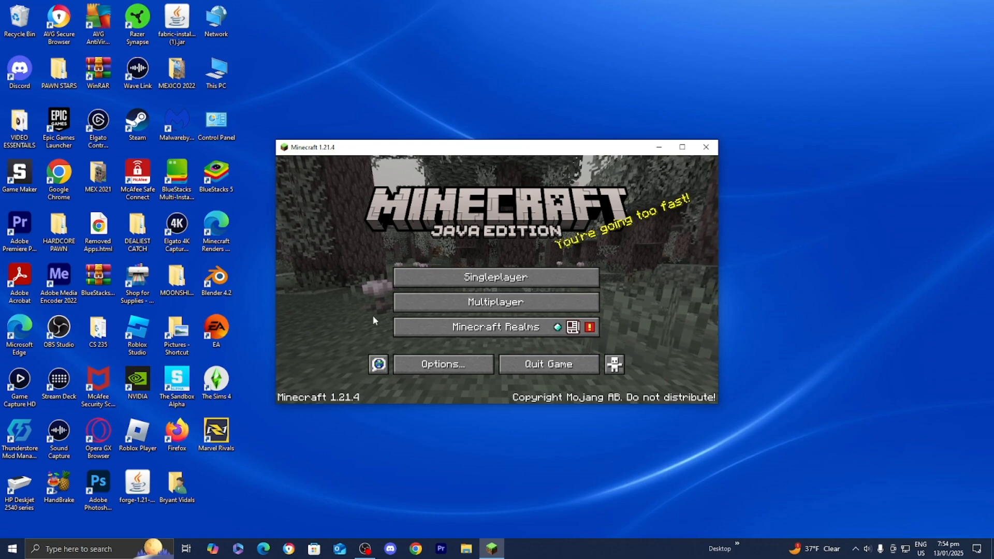
click(706, 148)
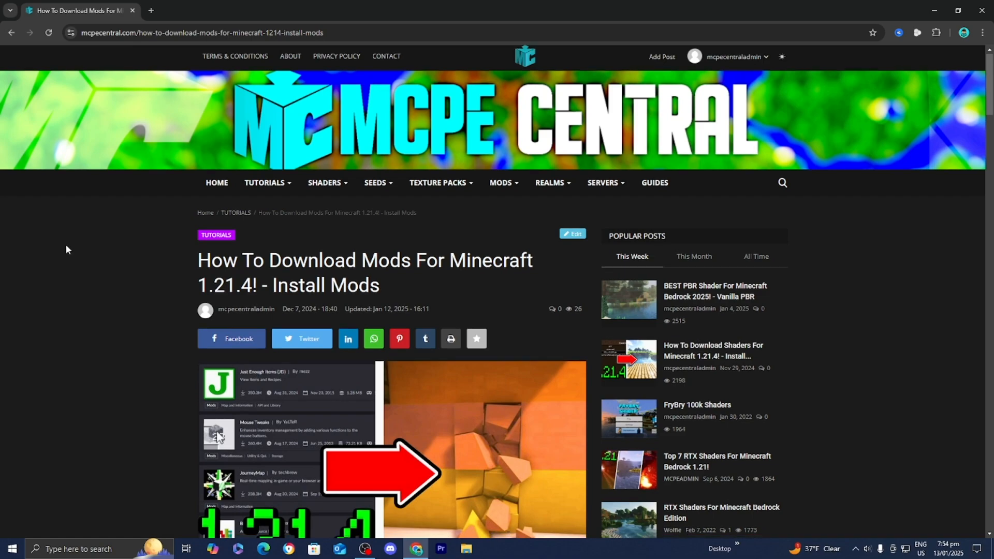
- Switch to Chrome and read the MCPE Central mod guide through the mod loader section with the Forge and Fabric links
scroll(65, 244, down, 2)
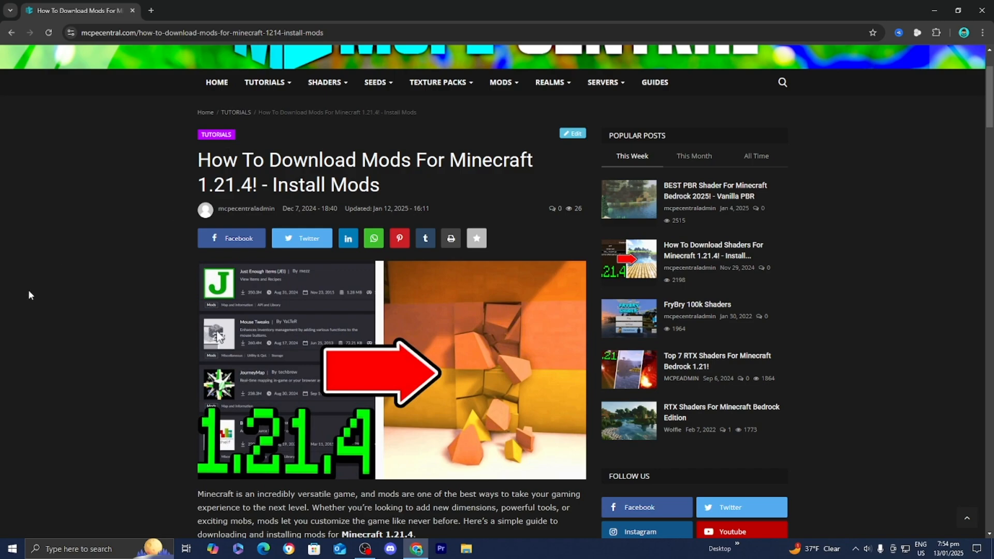
scroll(29, 295, down, 1)
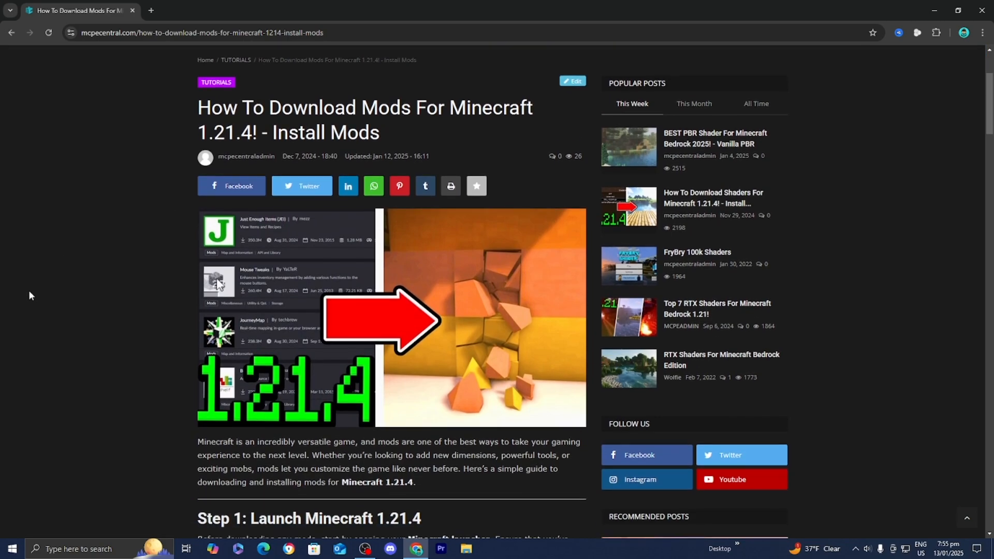
scroll(29, 296, down, 1)
scroll(29, 294, down, 1)
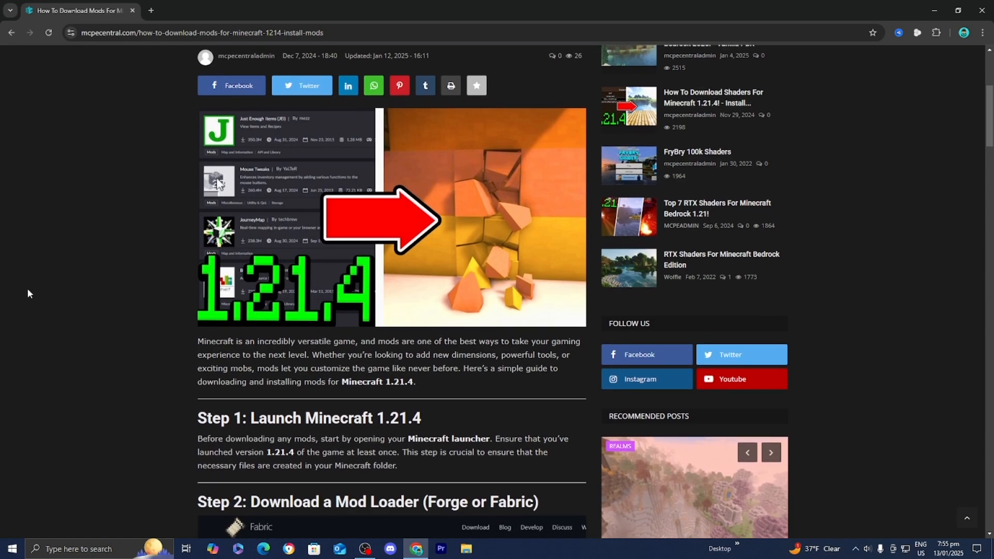
scroll(28, 290, down, 1)
scroll(31, 292, down, 2)
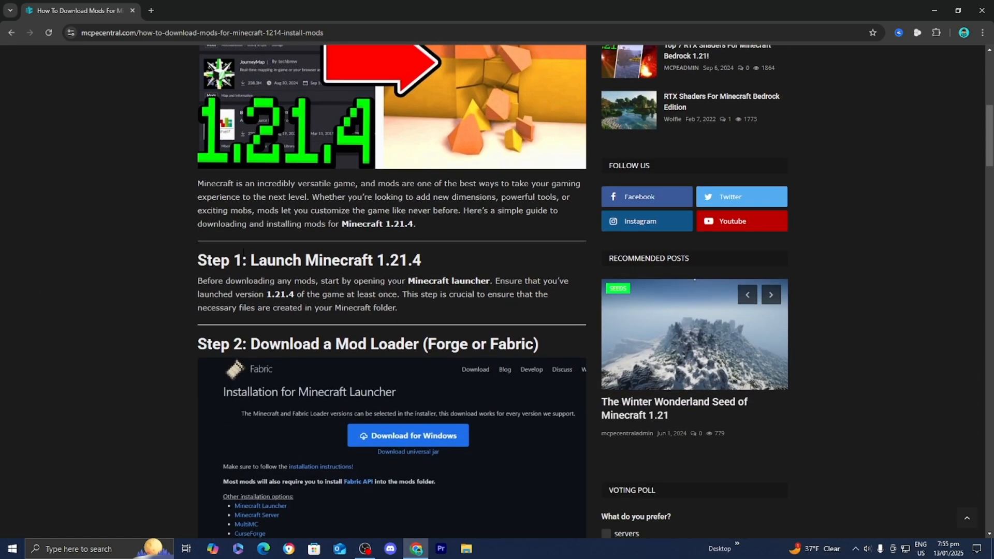
scroll(243, 253, down, 2)
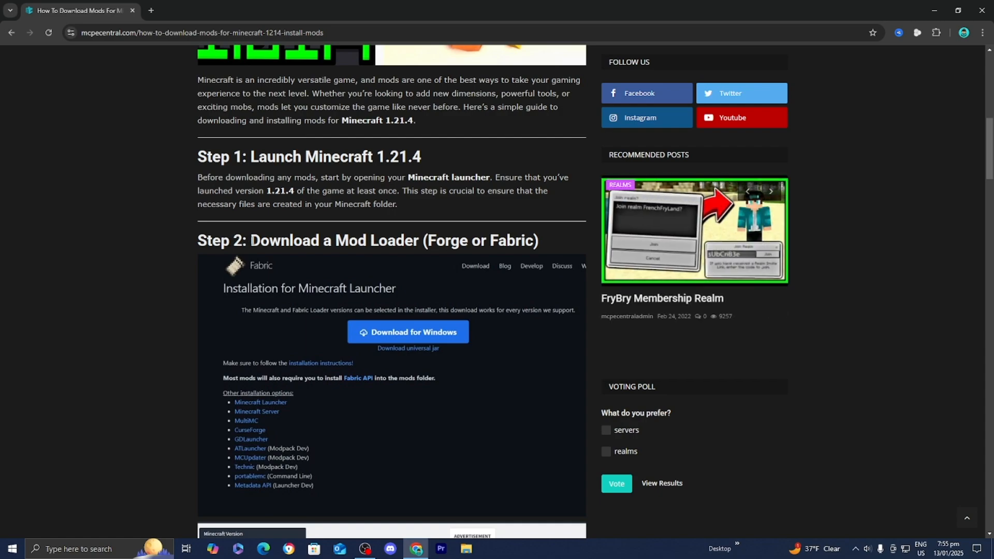
scroll(254, 241, down, 2)
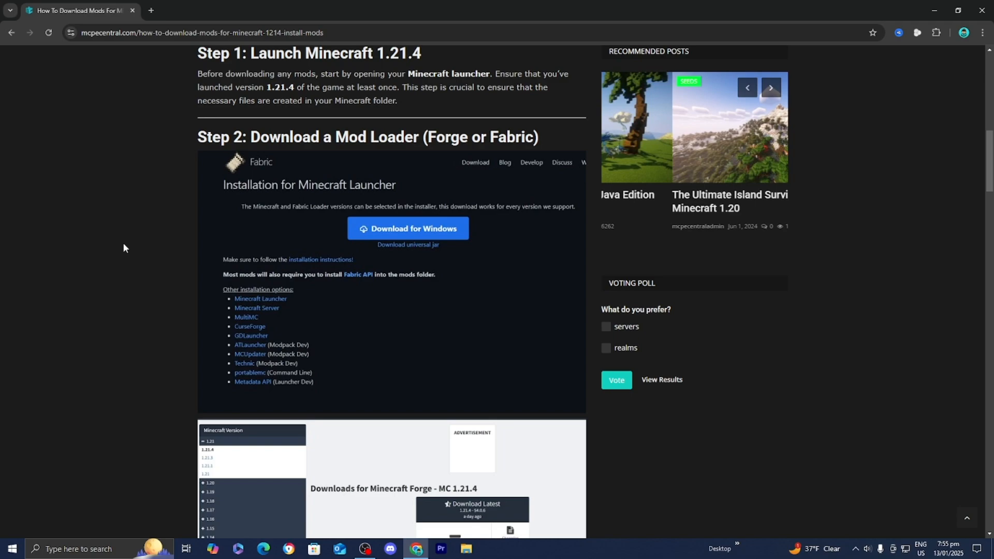
scroll(124, 243, down, 5)
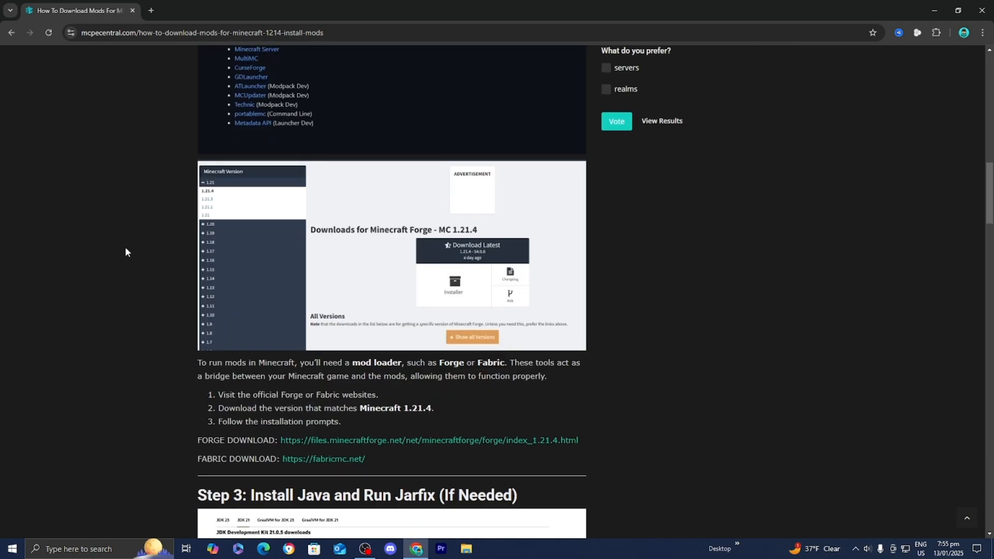
scroll(126, 250, up, 1)
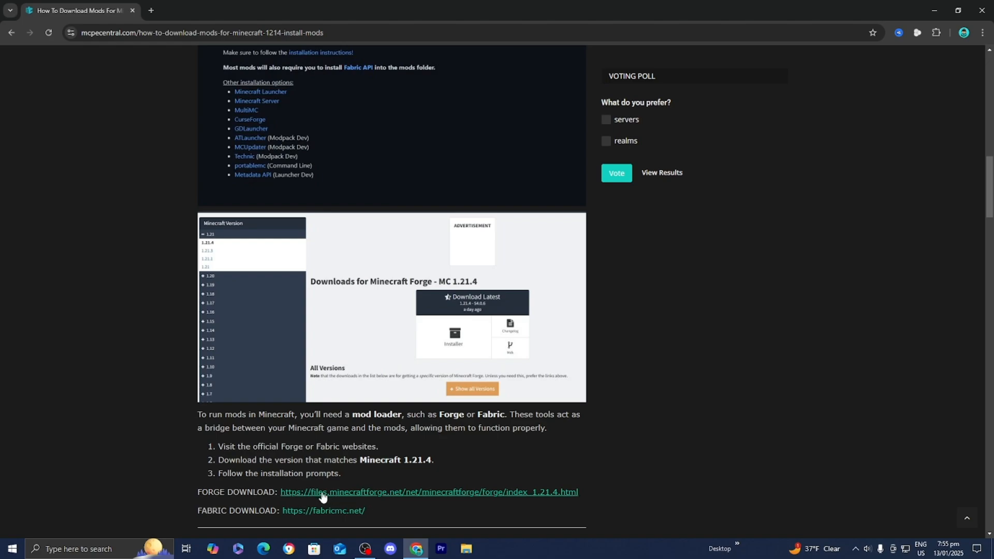
scroll(300, 491, down, 2)
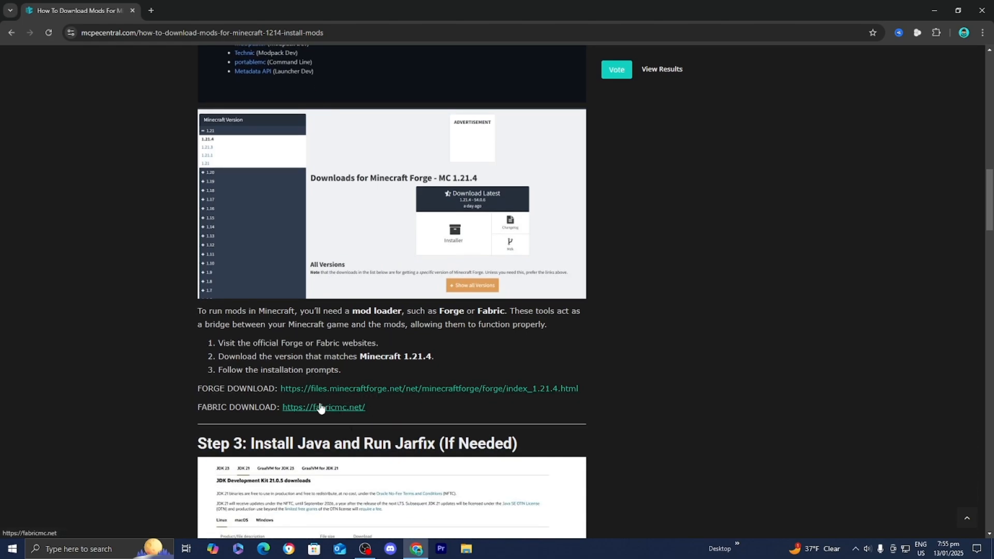
- Open the guide's Forge download link and download the latest Forge installer for Minecraft 1.21.4, skipping the advertisement
click(350, 390)
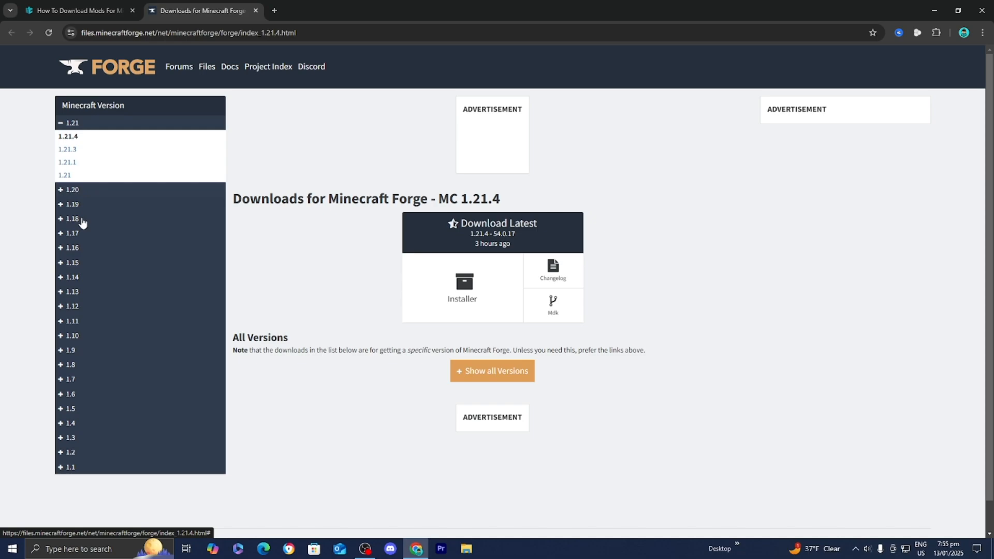
click(464, 293)
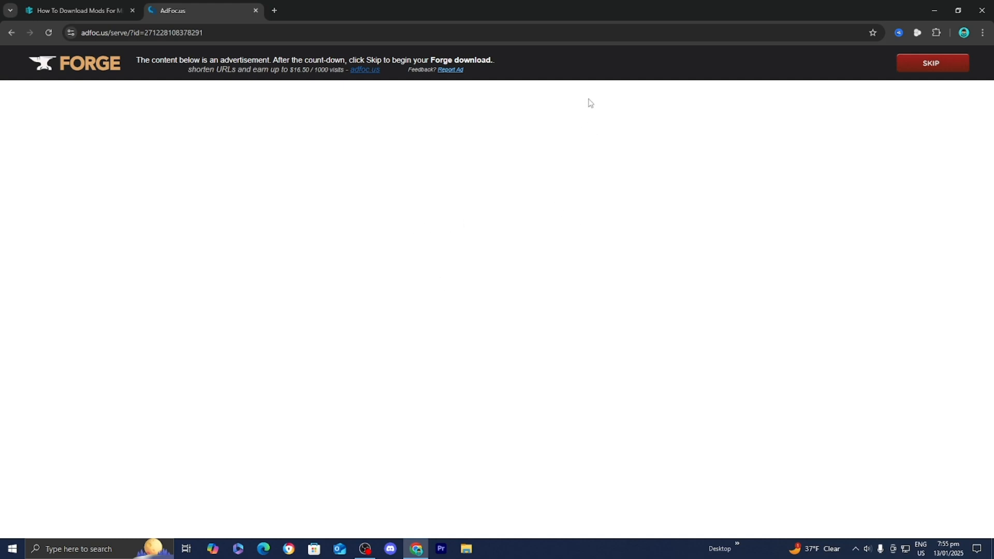
click(927, 62)
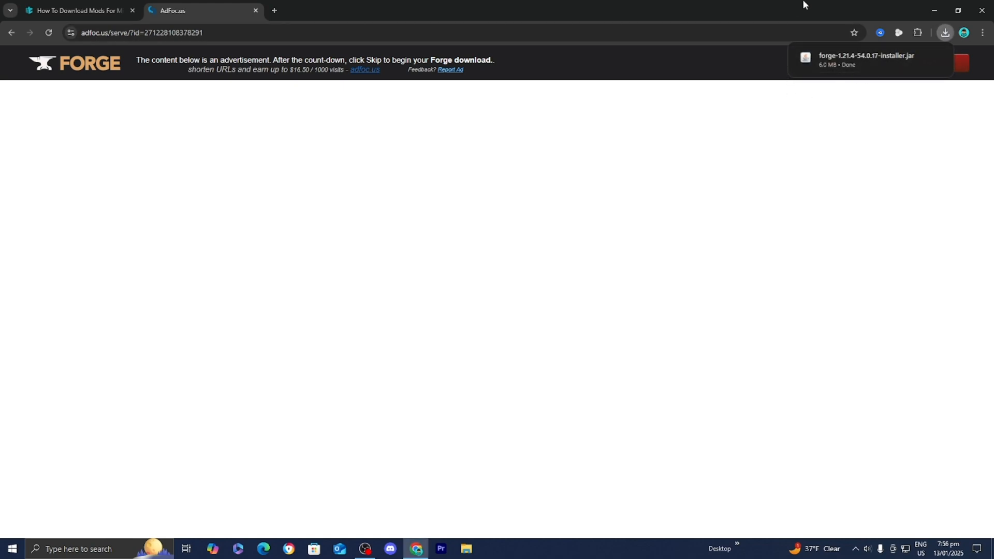
- Place the downloaded forge-1.21.4-54.0.17-installer.jar from the download history onto the desktop, and maximize the browser again
drag(805, 5, 758, 212)
click(898, 241)
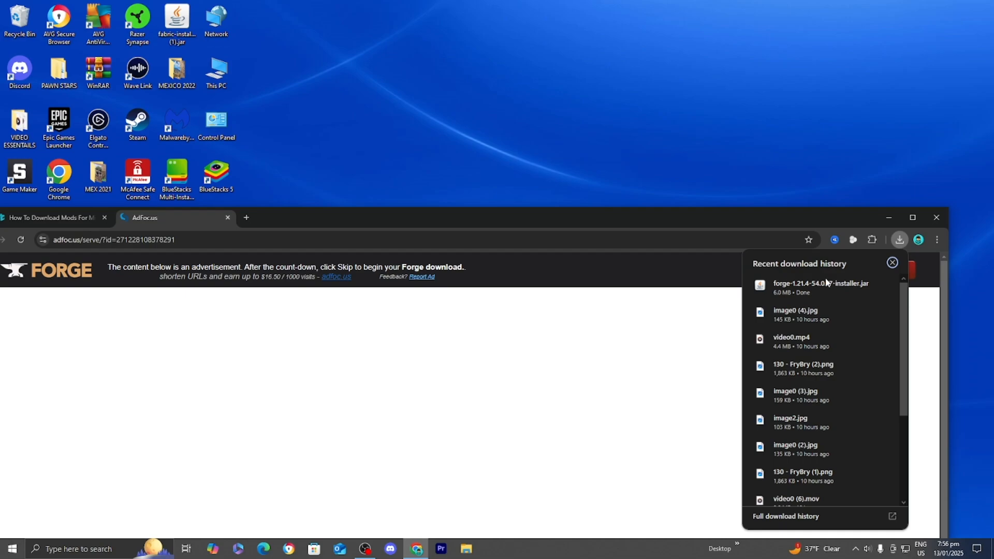
drag(827, 283, 719, 169)
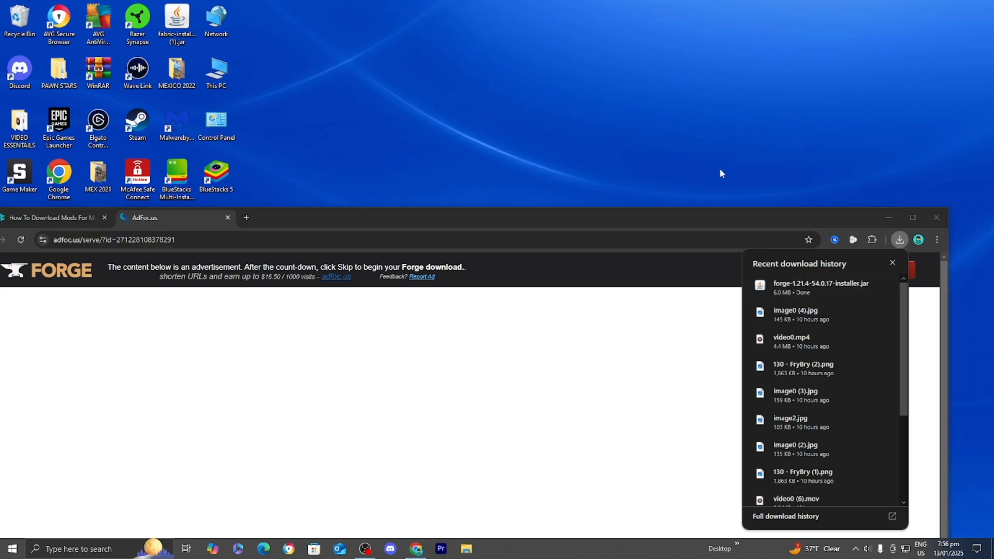
drag(687, 110, 567, 158)
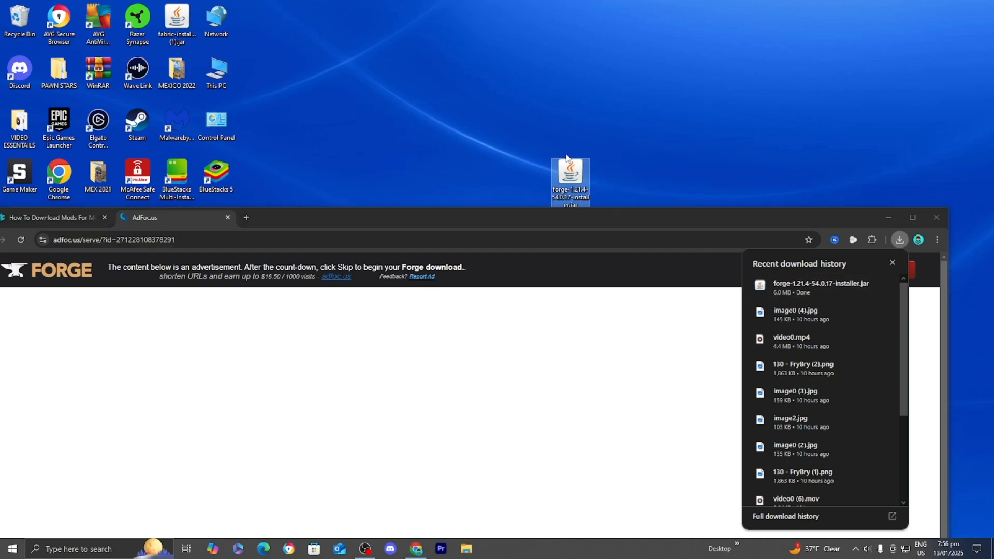
click(608, 139)
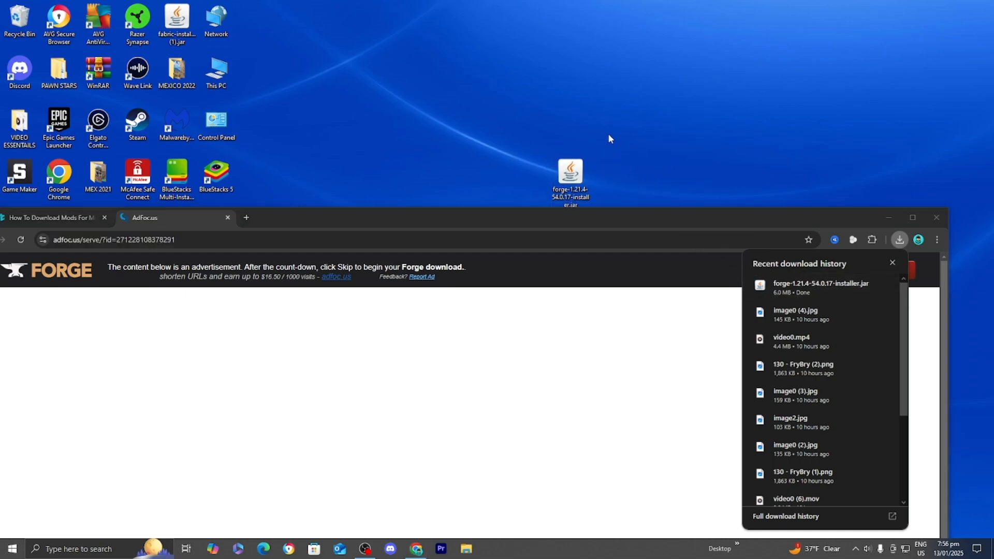
click(914, 219)
- Return to the mod guide and open the link to Java's official website in Step 3
click(75, 10)
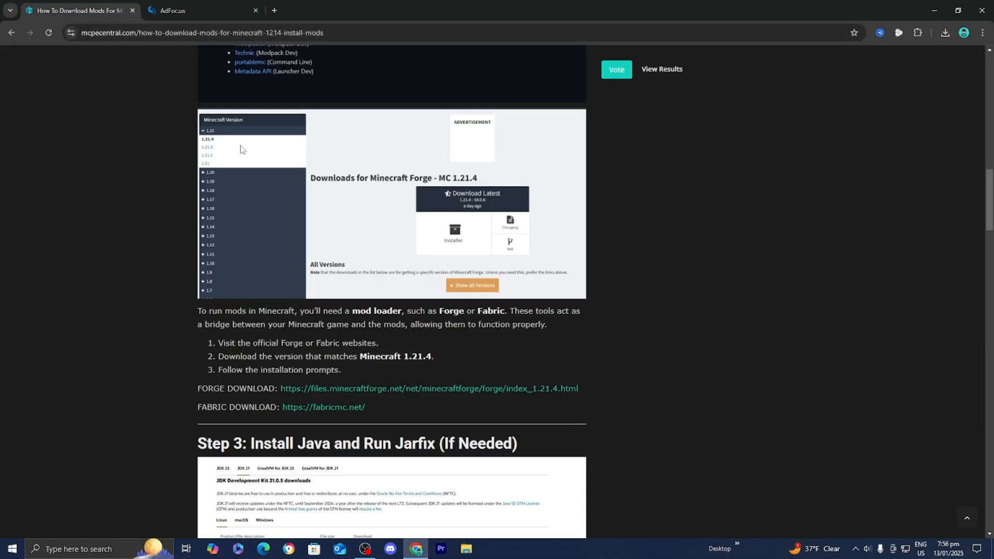
scroll(178, 222, down, 2)
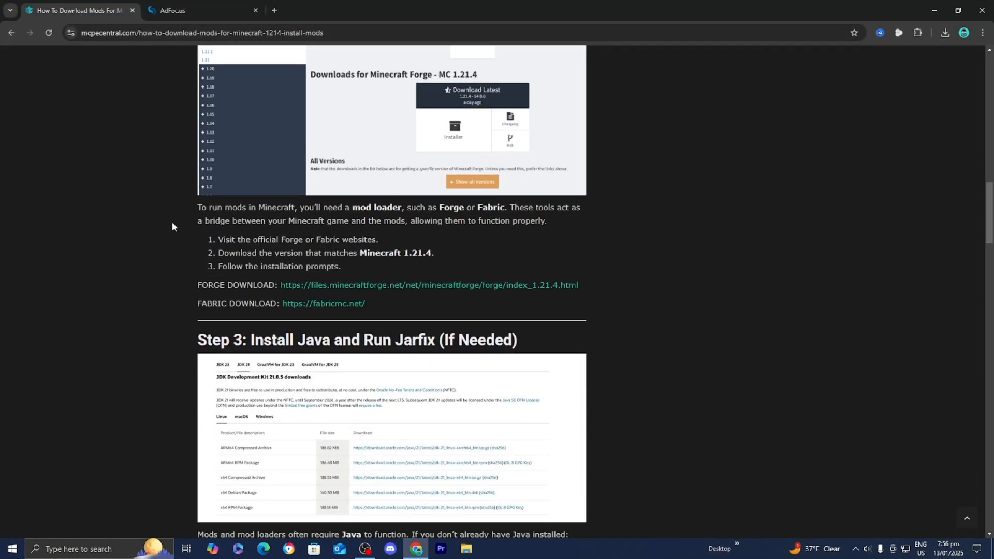
scroll(172, 227, down, 4)
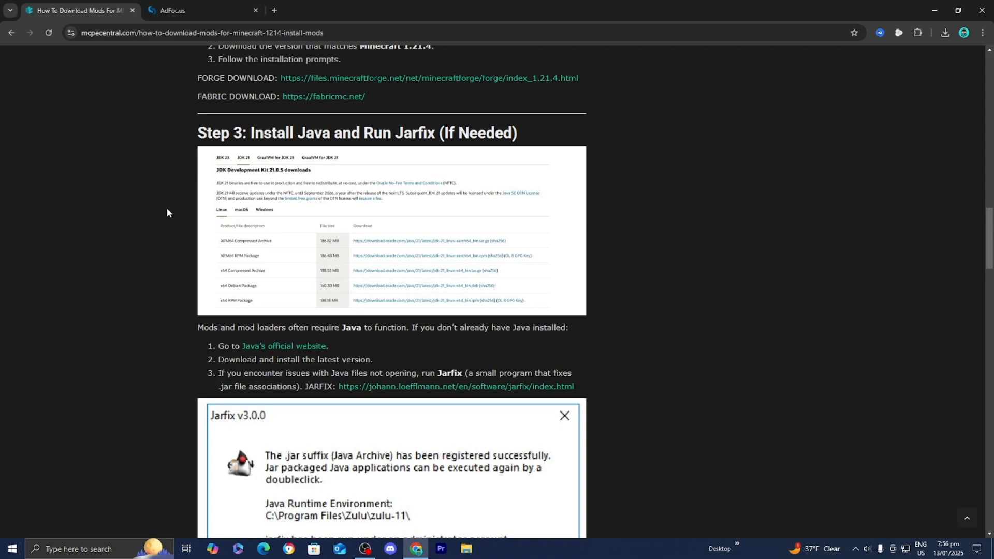
scroll(166, 208, down, 1)
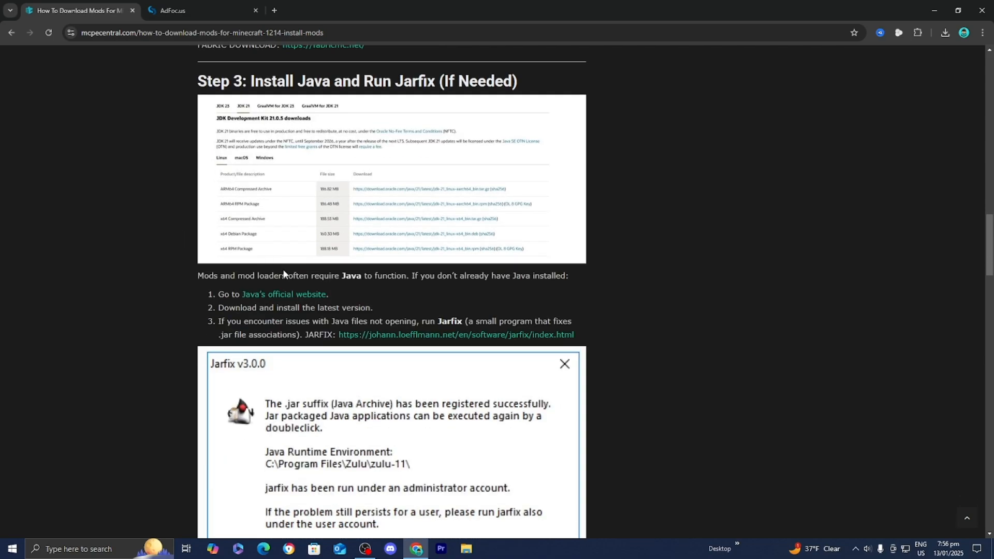
click(270, 299)
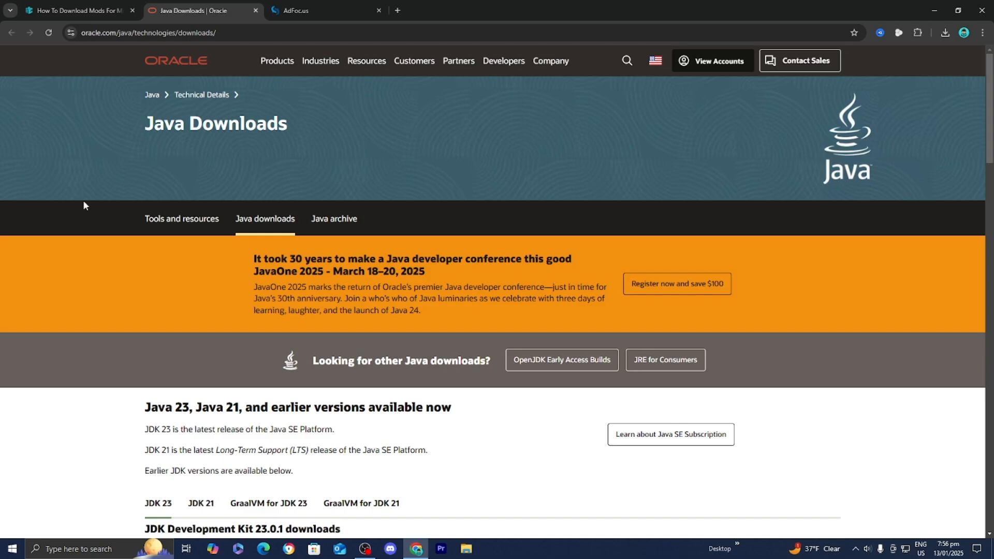
- Show the JDK 21 downloads for Windows on the Java Downloads page and highlight the x64 Installer entry
scroll(6, 223, down, 5)
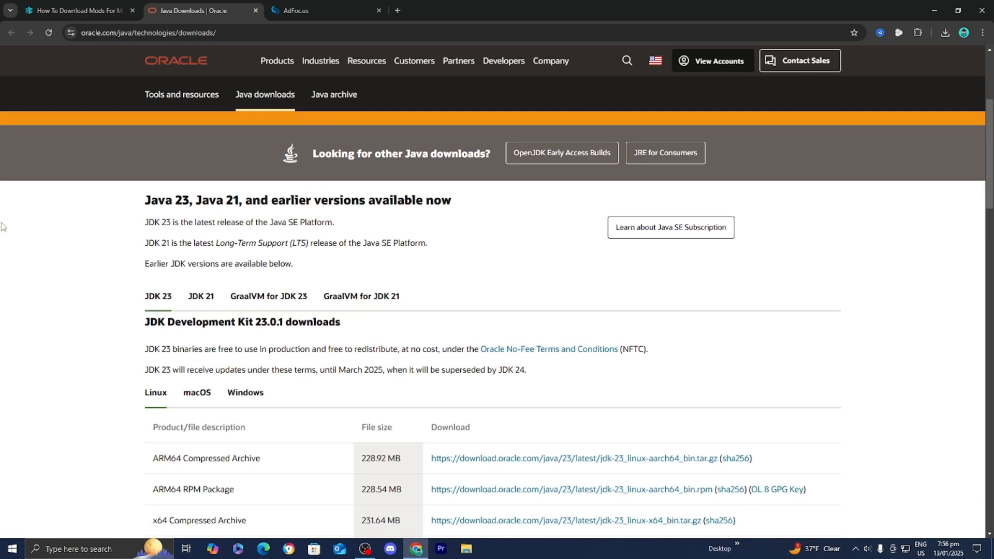
scroll(2, 228, down, 2)
scroll(3, 233, up, 1)
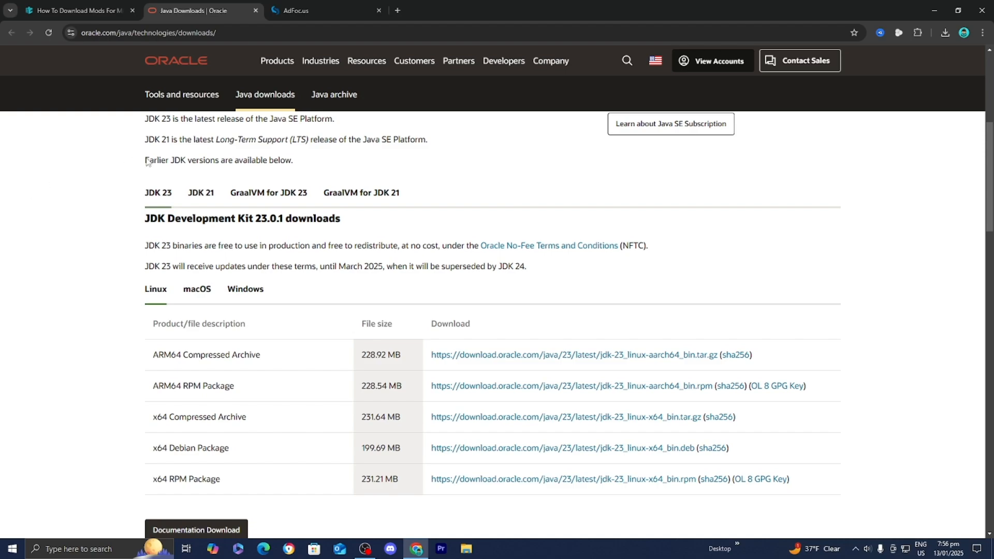
click(203, 207)
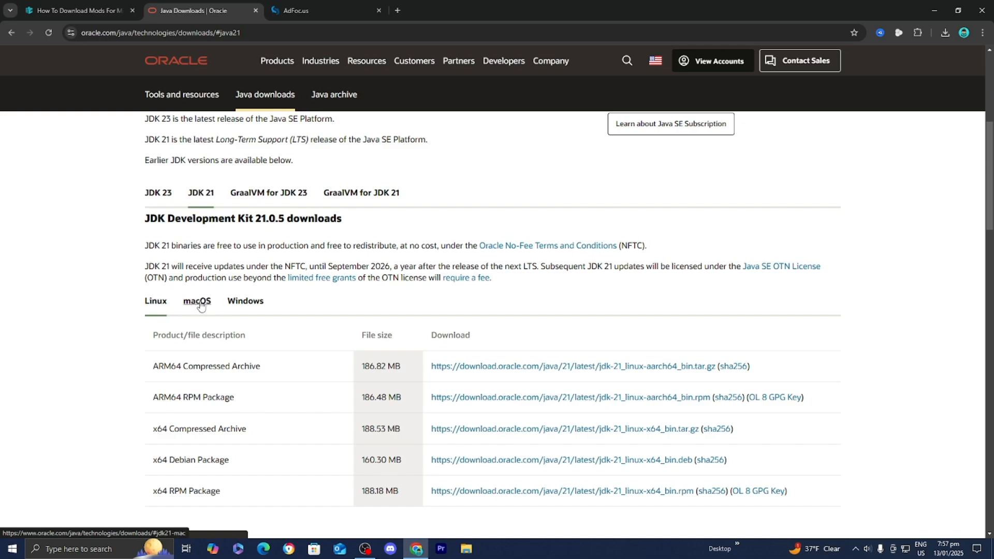
click(245, 301)
double_click(183, 398)
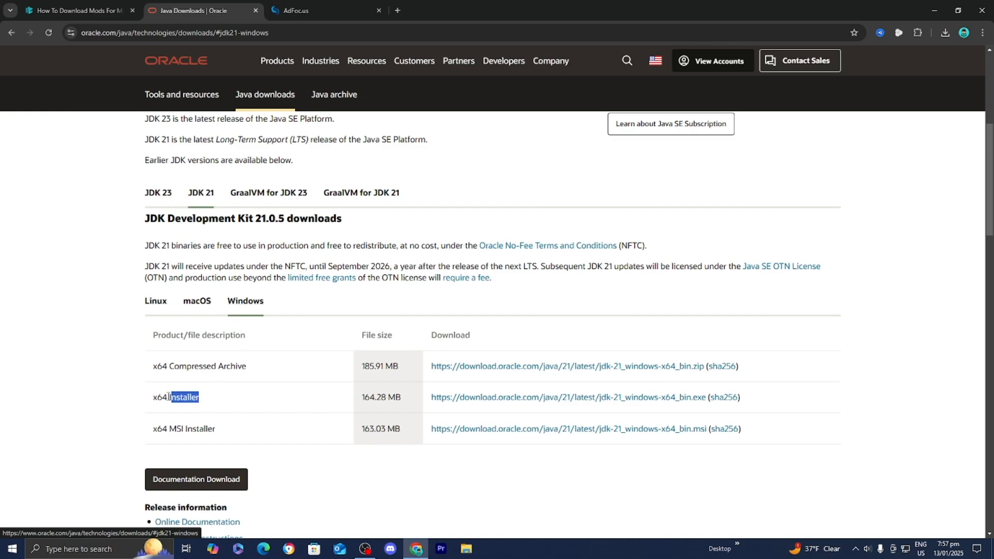
- Highlight the x64 Installer entry, return to the mod guide and open the Jarfix link in Step 3
triple_click(182, 397)
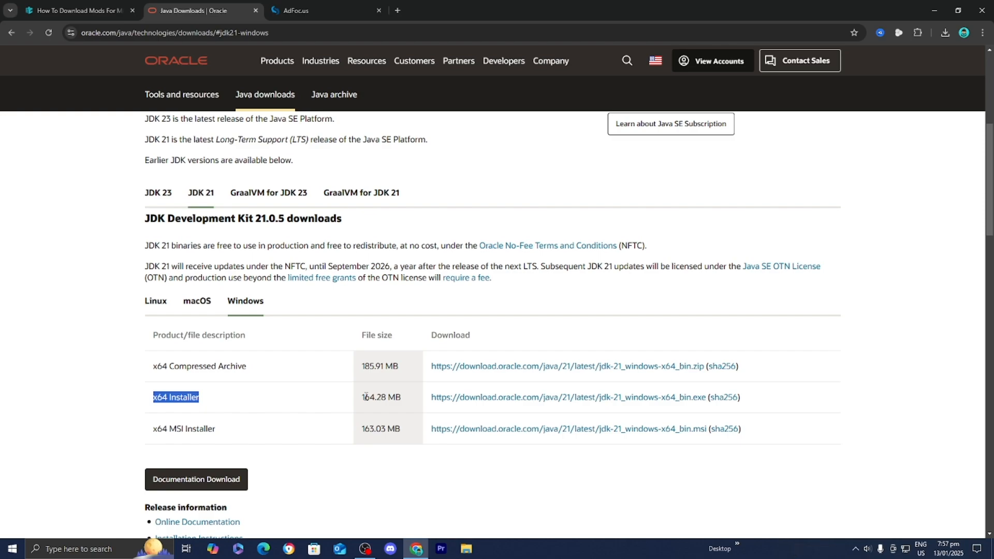
click(117, 12)
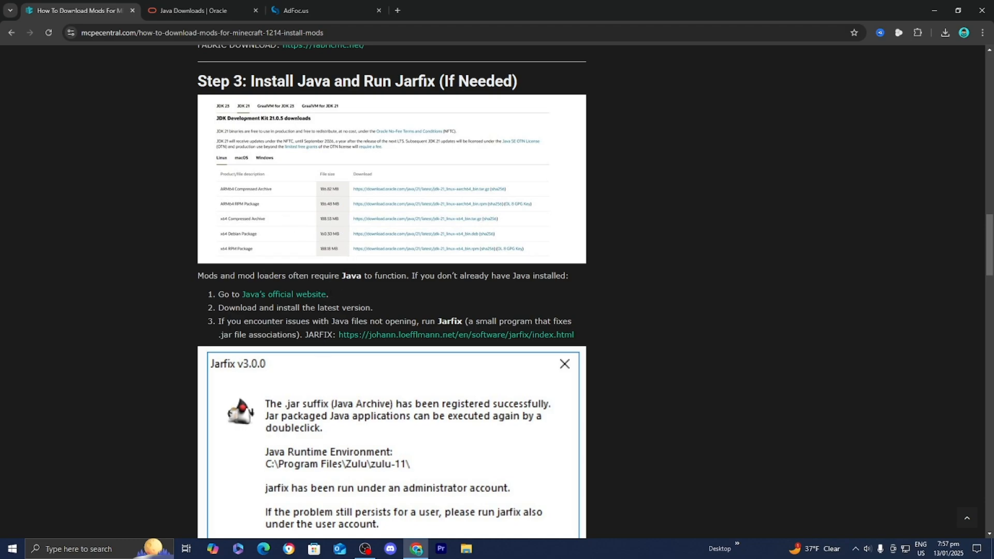
click(356, 335)
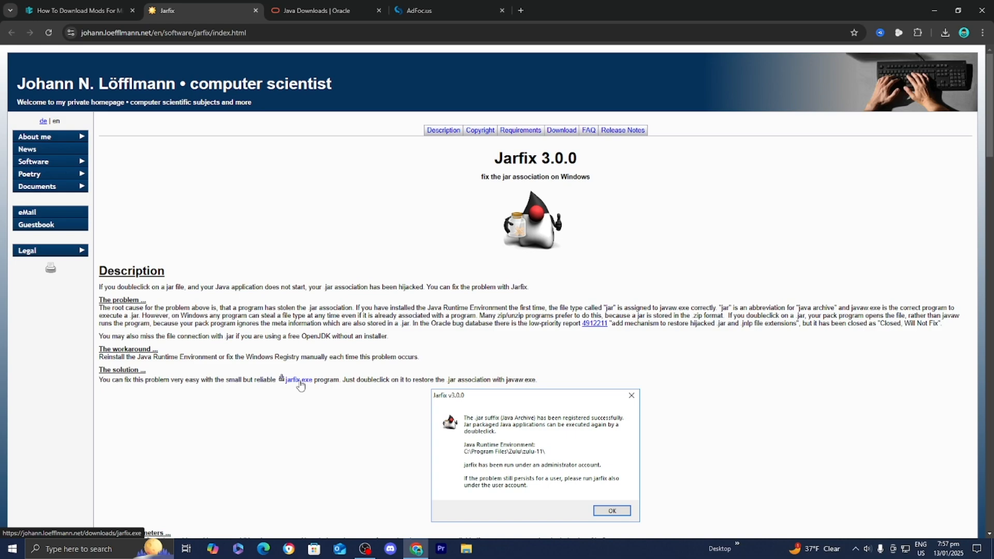
- Run the Forge 1.21.4 installer from the desktop with Java(TM) Platform SE binary and install the client
key(super+d)
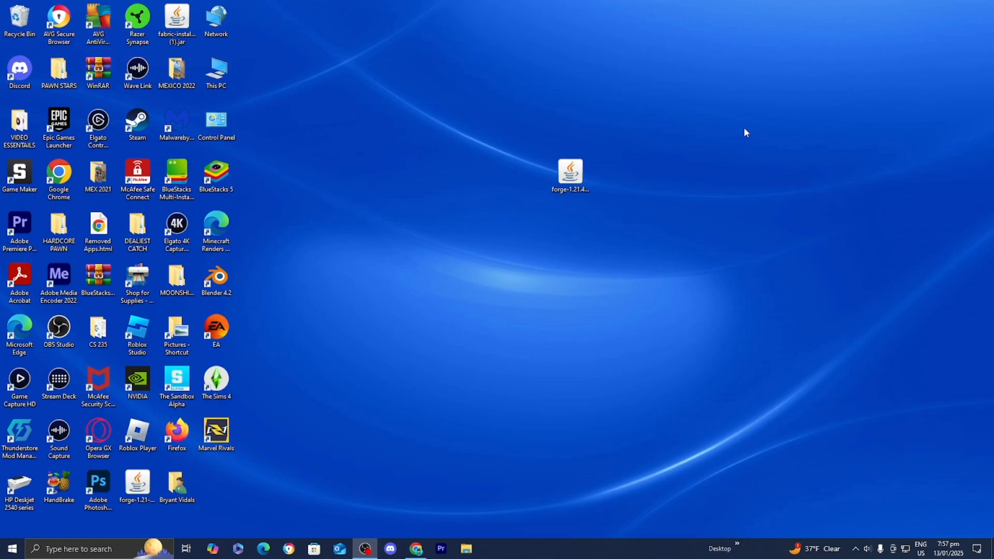
right_click(574, 183)
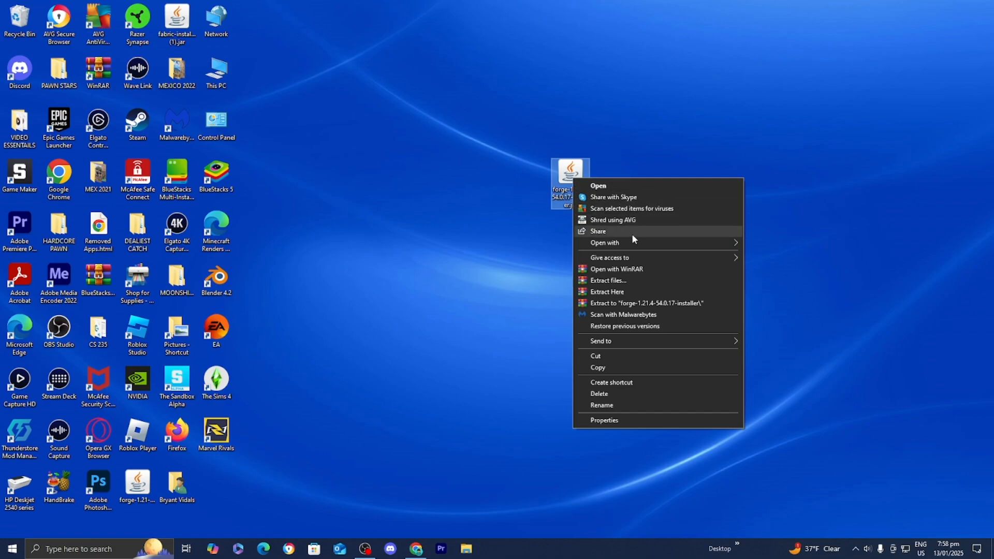
mouse_move(631, 245)
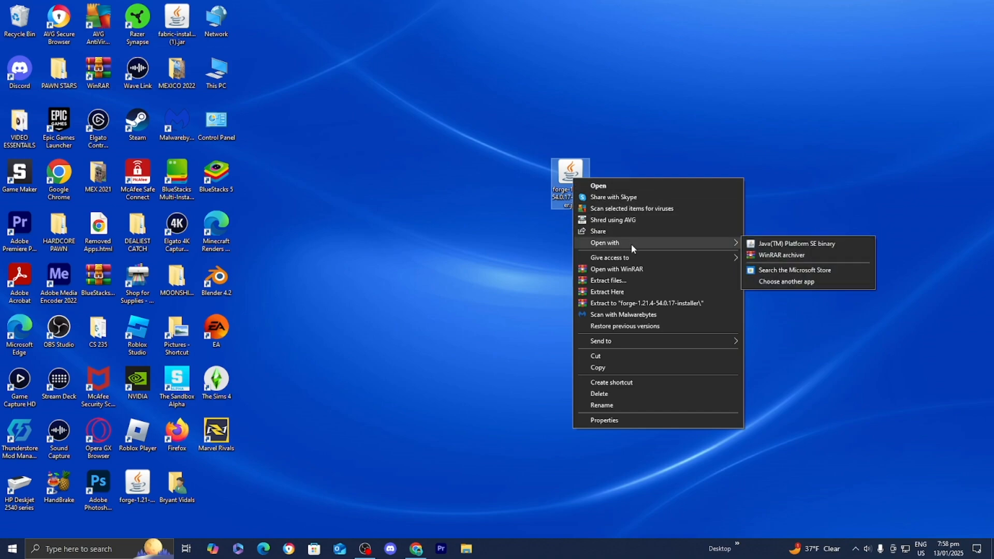
click(753, 245)
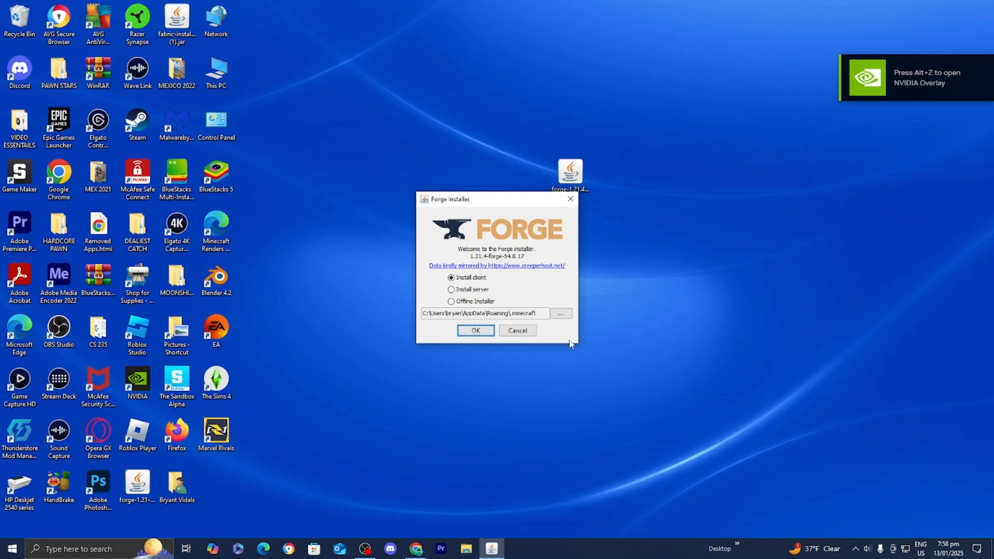
click(485, 332)
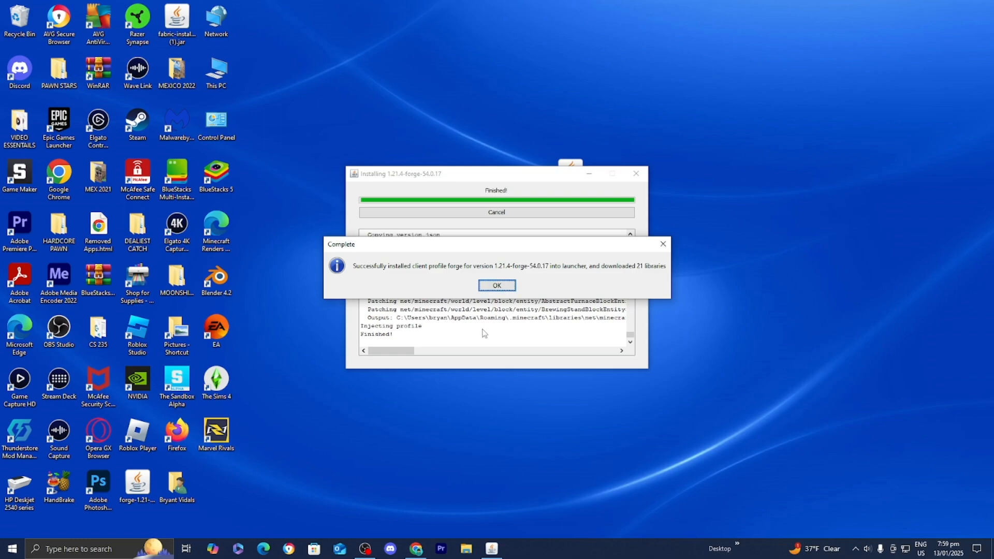
click(499, 289)
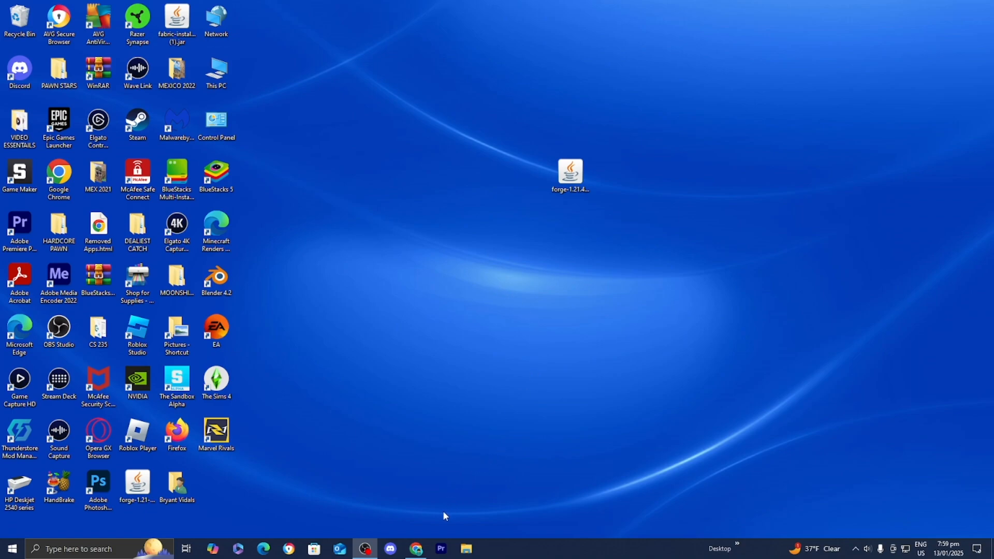
- Return to the browser, open the guide's CurseForge link in Step 4, and browse the mod list to open JourneyMap
click(417, 549)
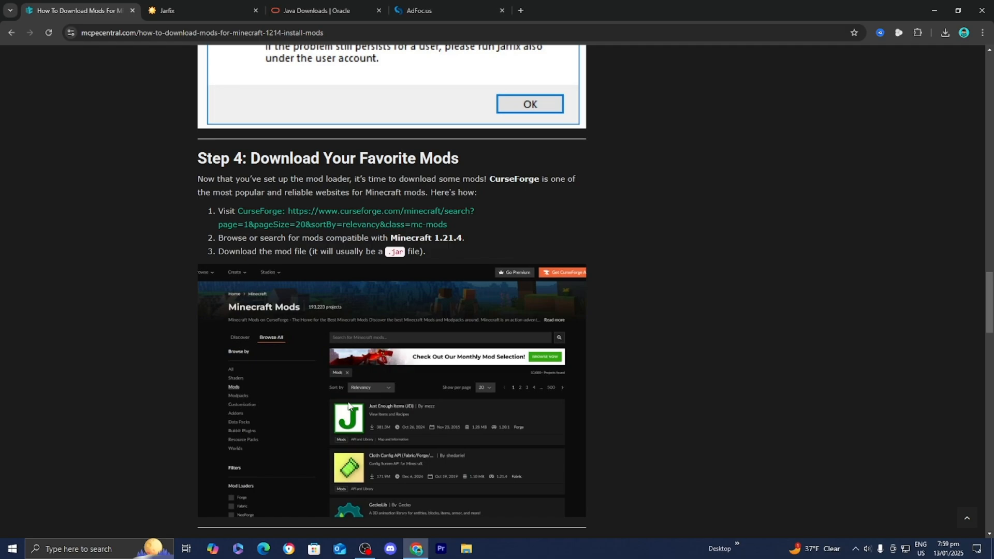
click(285, 223)
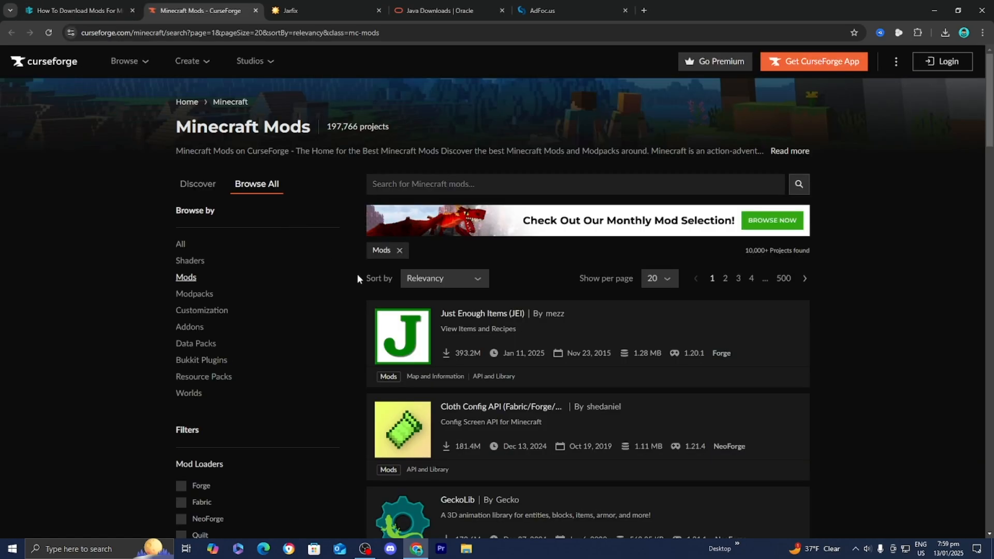
scroll(503, 454, down, 4)
scroll(502, 454, down, 3)
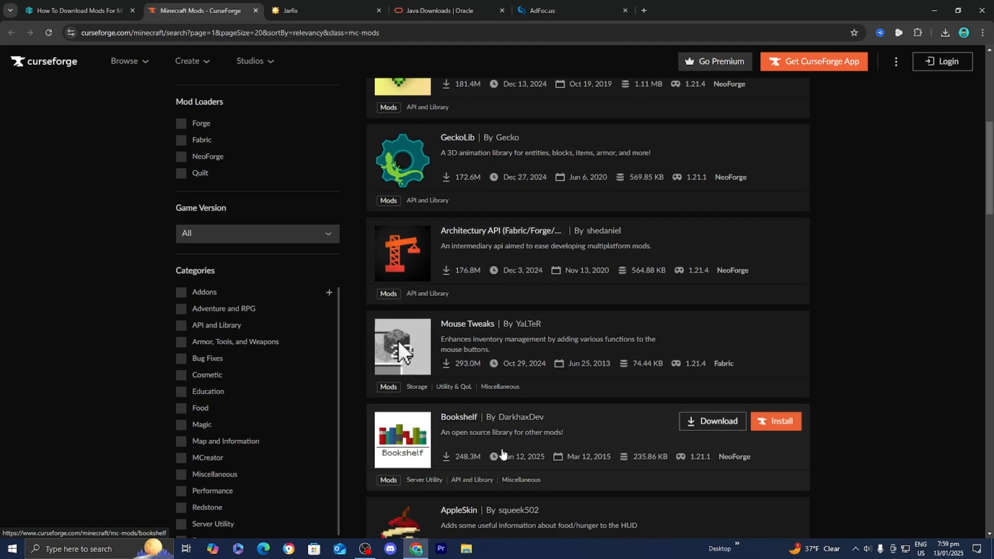
scroll(503, 454, down, 6)
scroll(450, 446, up, 12)
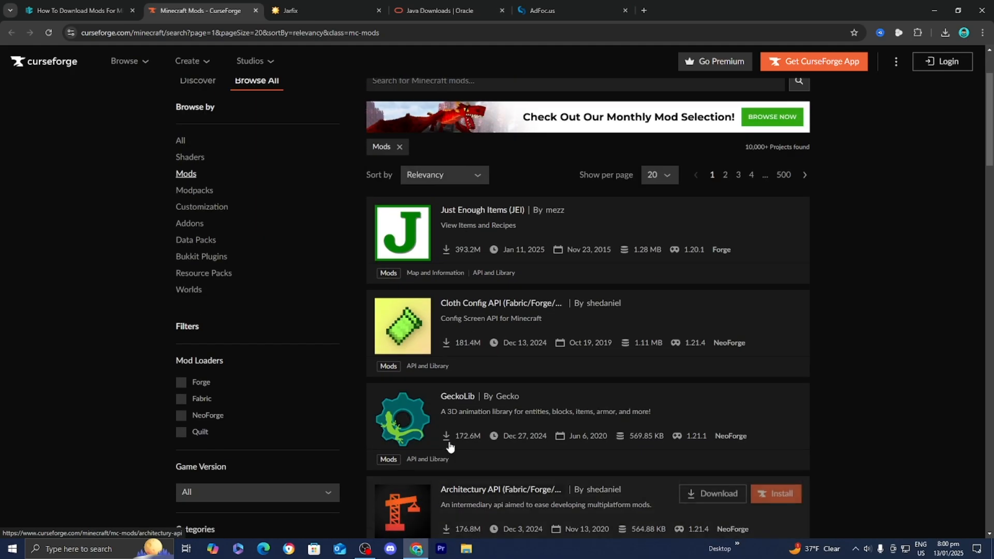
scroll(449, 446, up, 2)
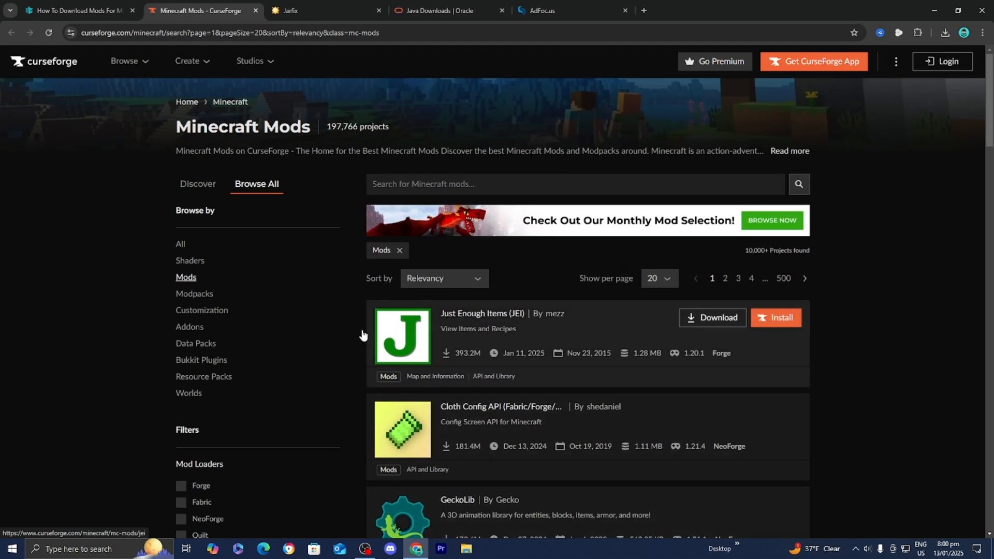
scroll(389, 393, down, 9)
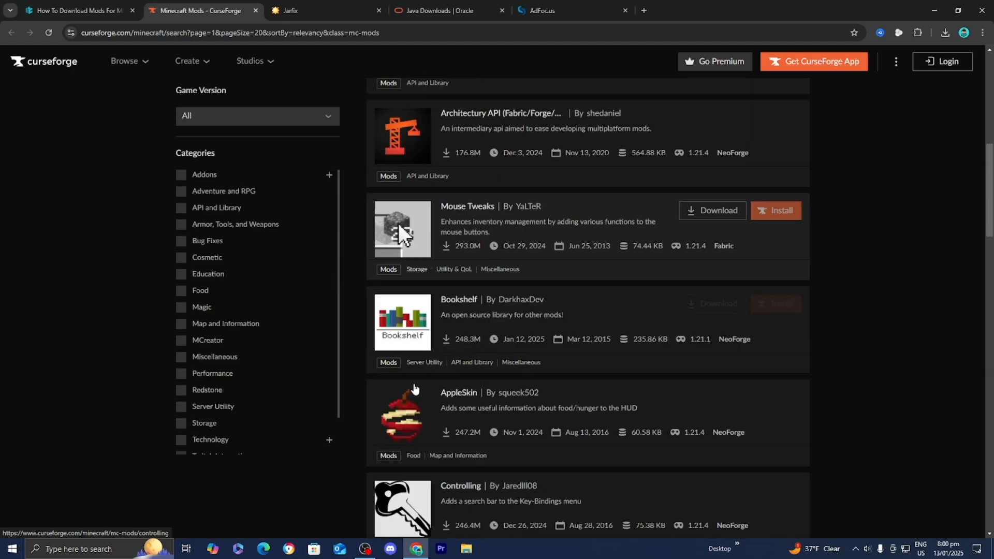
scroll(413, 389, down, 13)
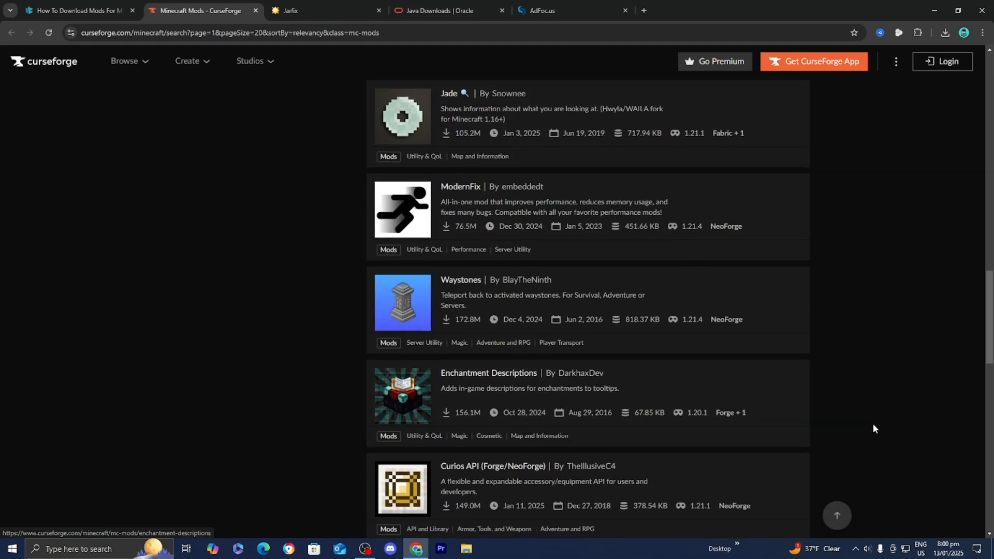
scroll(872, 429, down, 5)
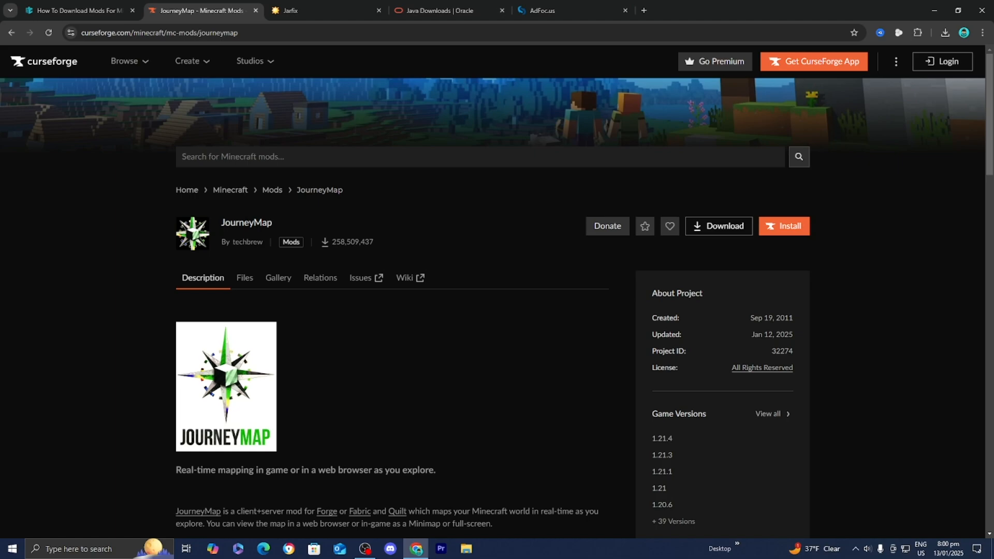
- List JourneyMap's files for game version 1.21.4 and download the Forge file uploaded Jan 12, 2025
scroll(247, 227, down, 2)
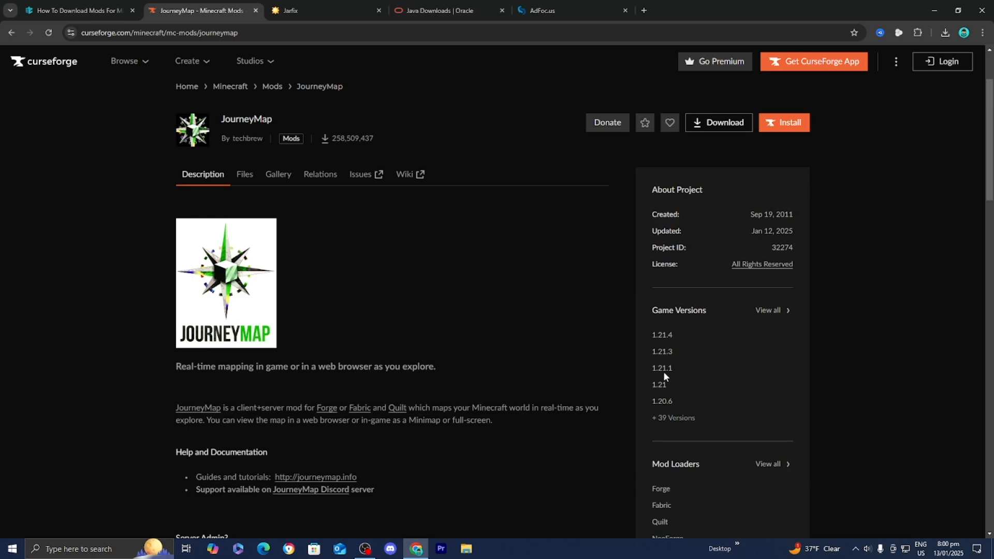
click(662, 335)
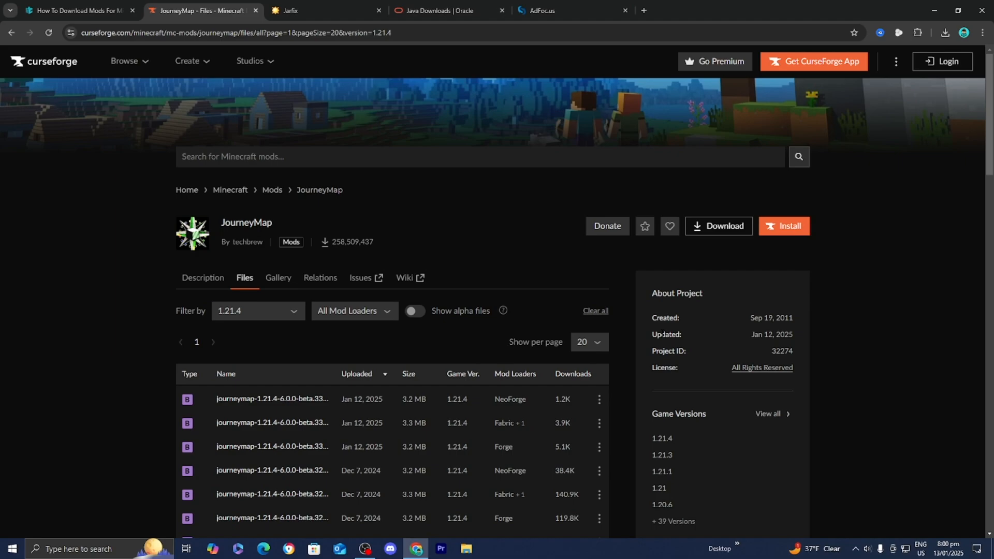
scroll(533, 349, down, 1)
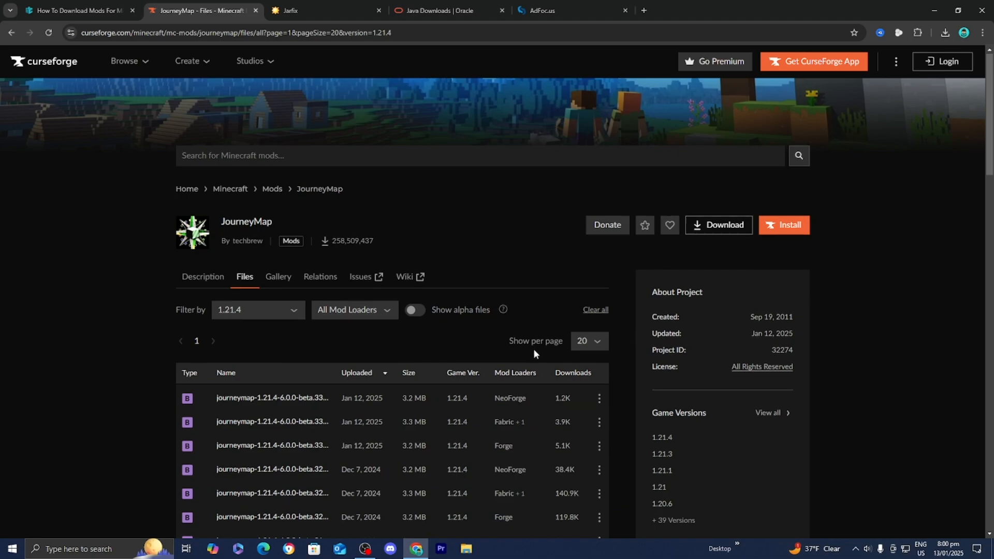
scroll(586, 336, down, 1)
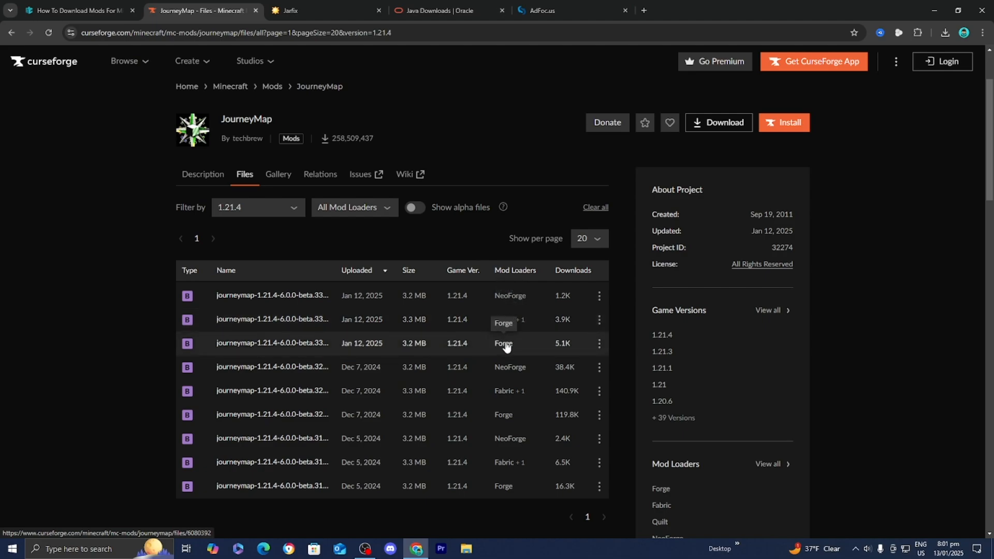
click(599, 344)
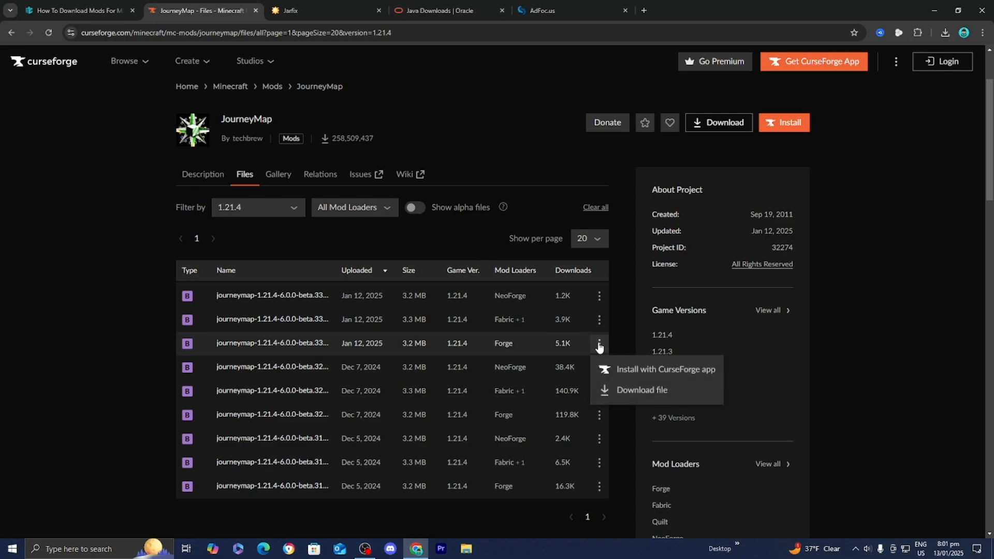
click(607, 389)
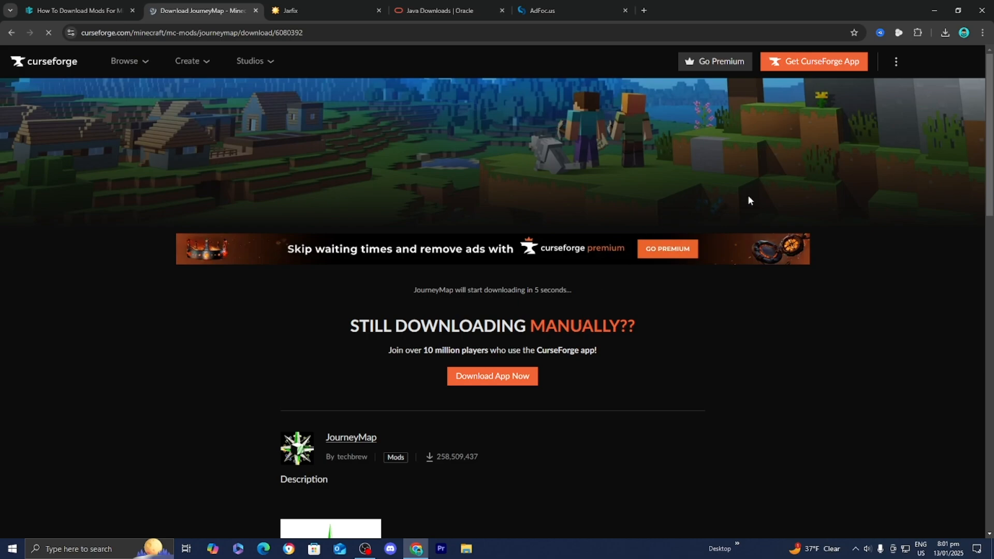
- Place the downloaded journeymap-forge-1.21.4-6.0.0-beta.33.jar on the desktop beside the Forge installer
key(super+Down)
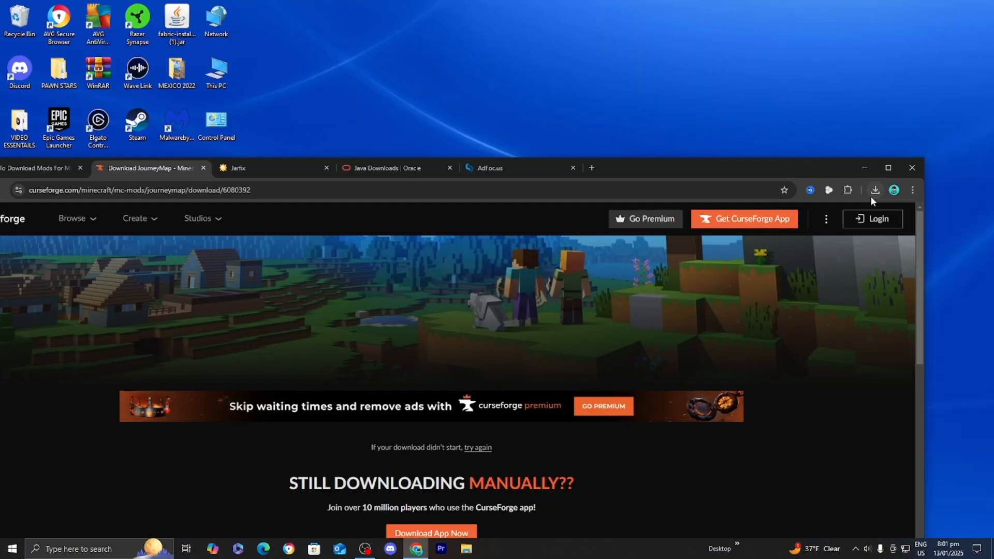
click(874, 192)
drag(792, 239, 596, 122)
click(738, 133)
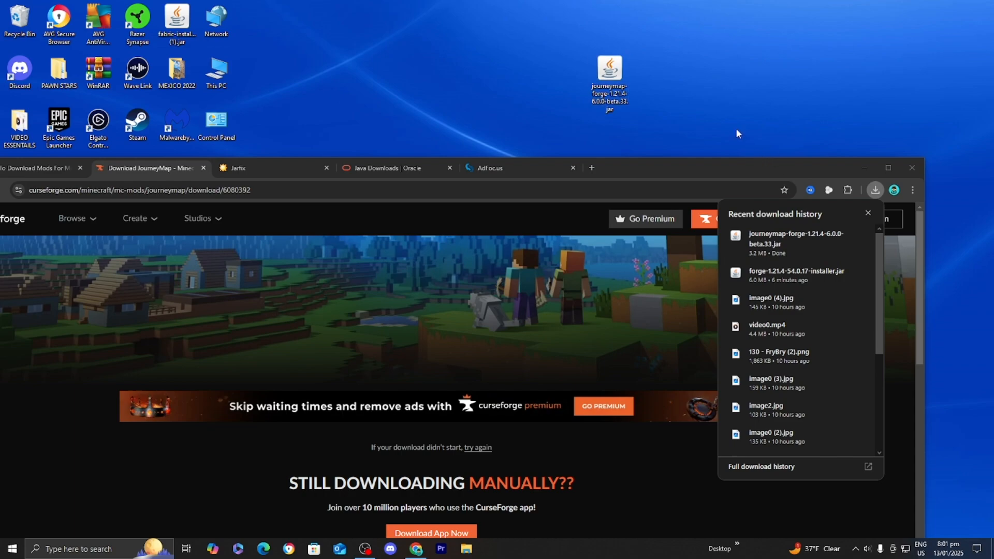
click(884, 169)
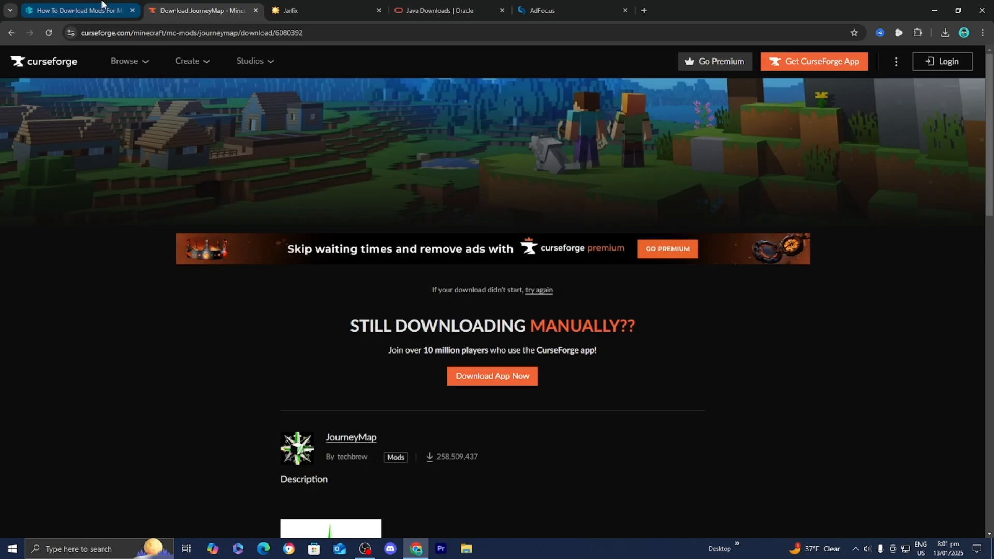
key(super+d)
drag(610, 72, 629, 182)
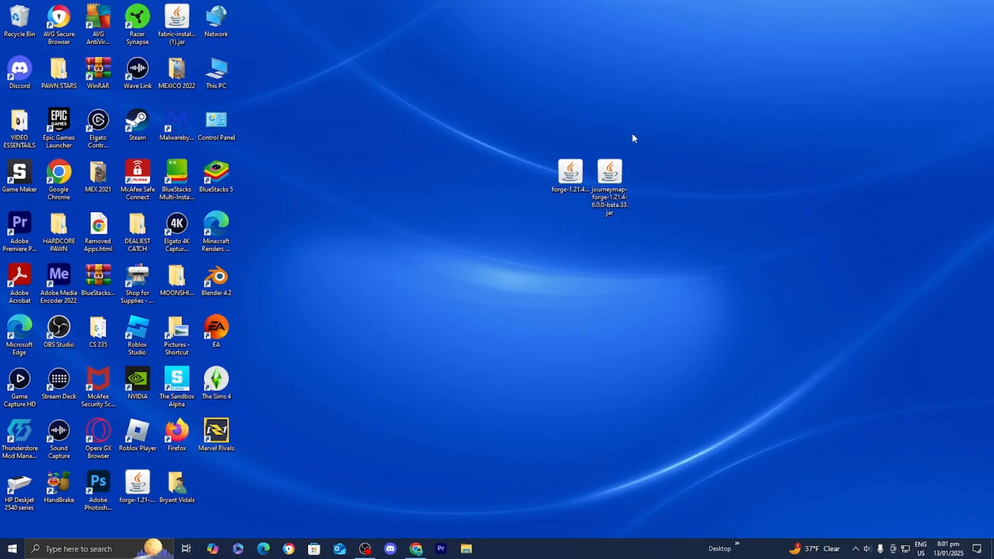
- Open the Minecraft Launcher and show the Java Edition installations
click(95, 550)
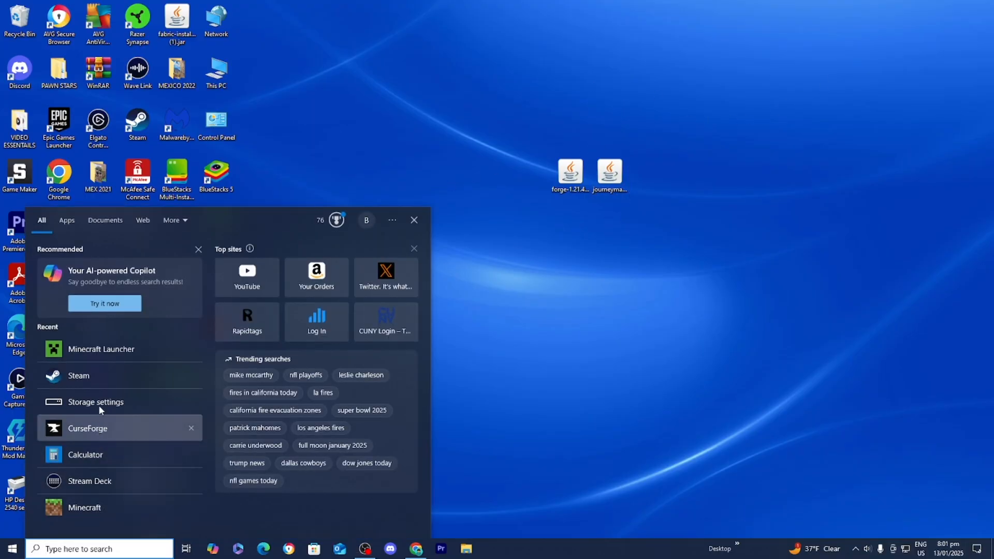
click(108, 356)
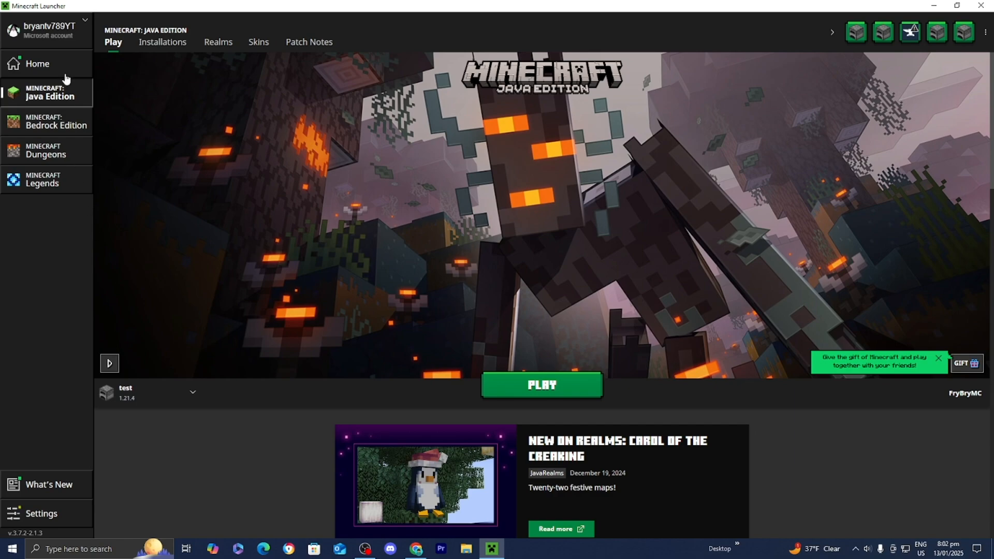
click(174, 46)
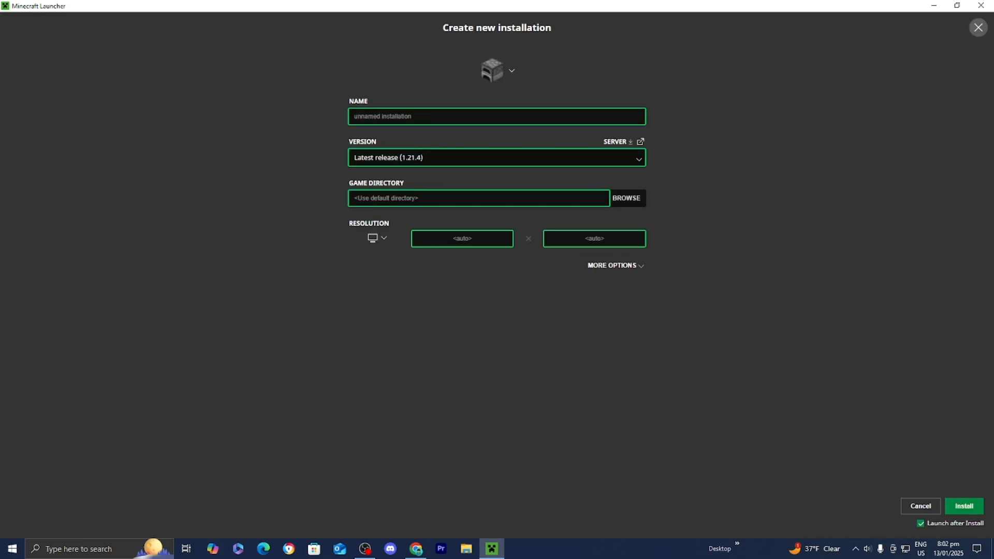
click(496, 157)
text(forge)
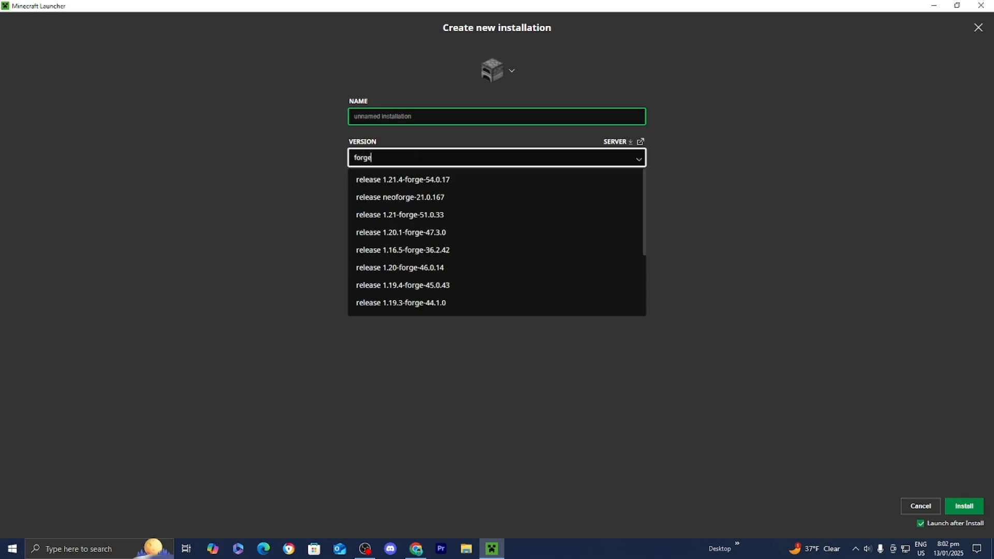
scroll(523, 247, down, 3)
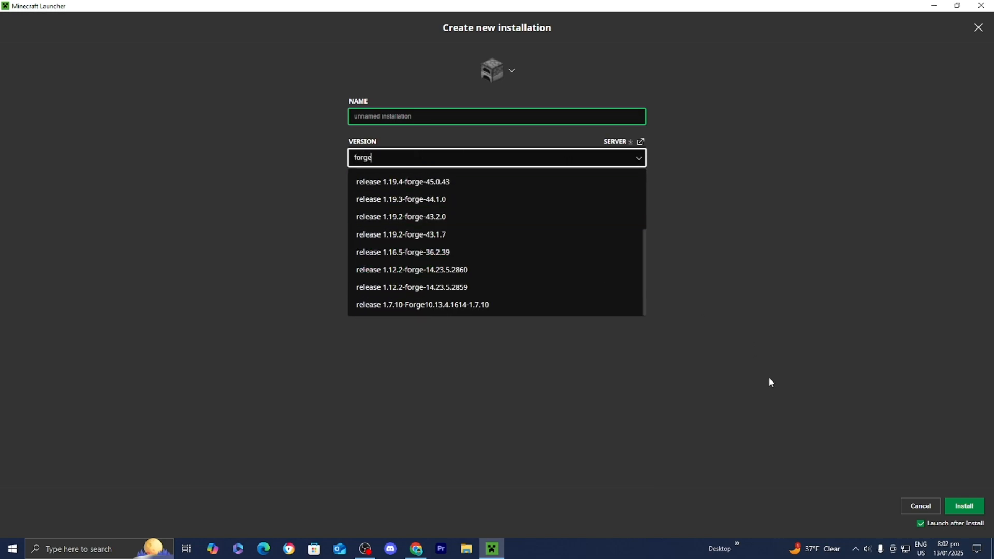
click(921, 506)
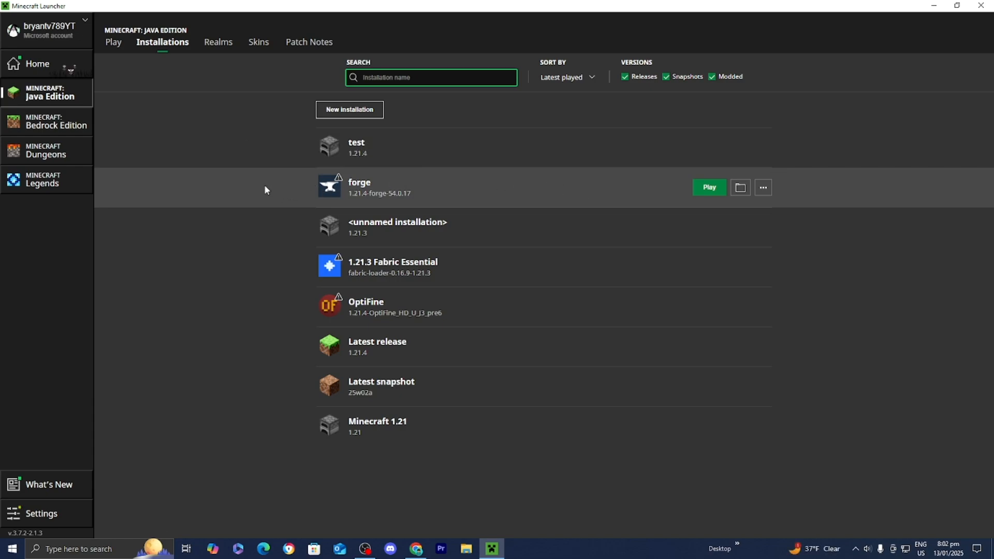
- Open the forge installation's mods folder and move journeymap-forge-1.21.4-6.0.0-beta.33.jar from the desktop into it, closing the folder when done
click(741, 188)
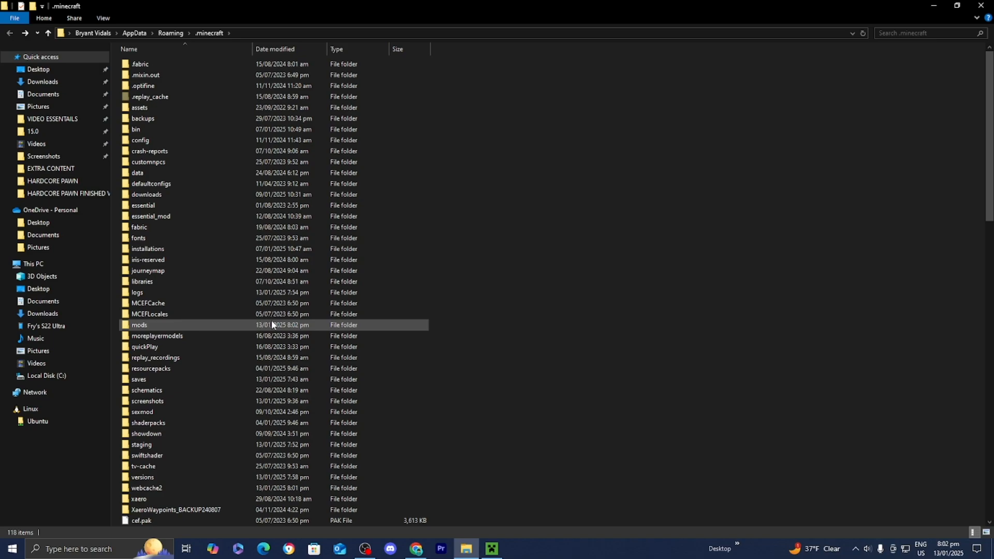
double_click(216, 325)
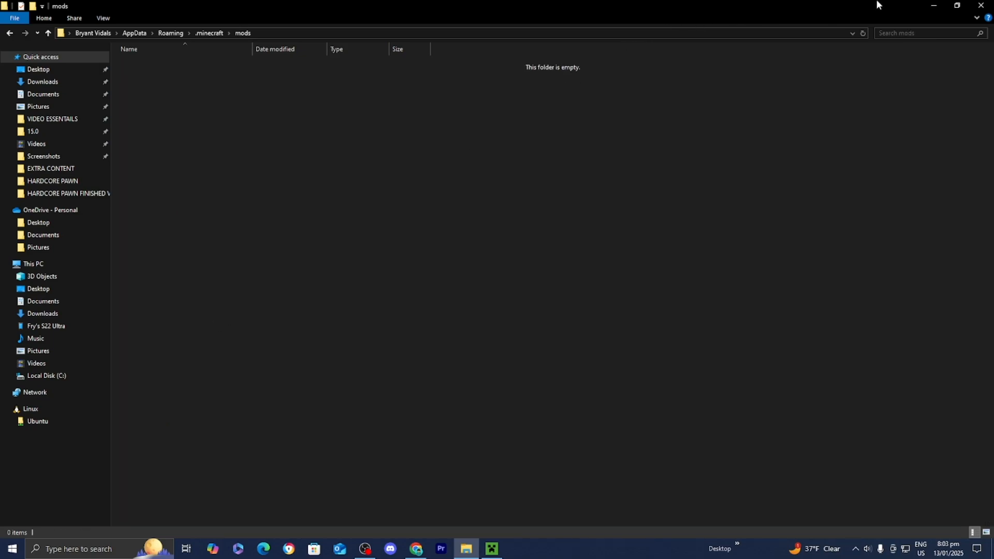
drag(879, 5, 722, 204)
click(934, 5)
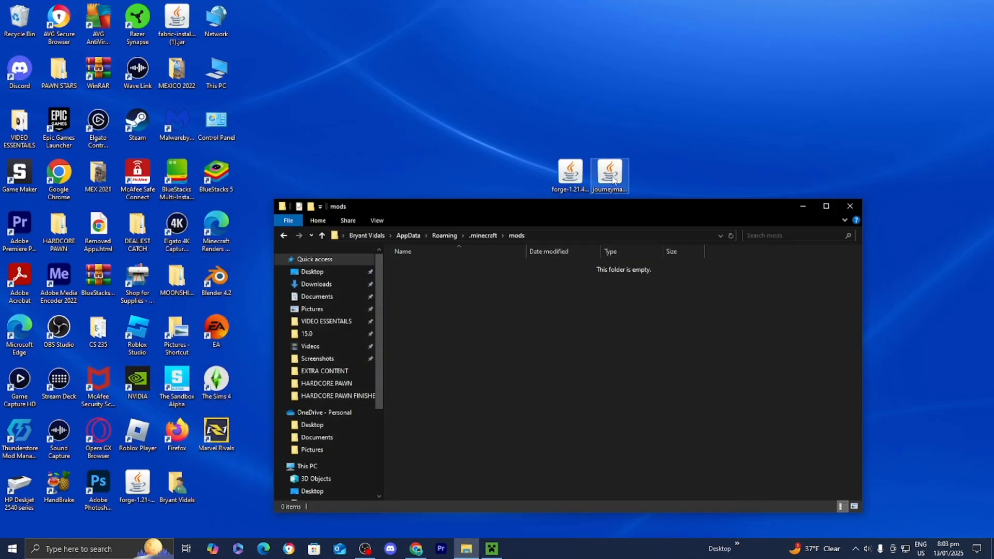
drag(614, 180, 599, 315)
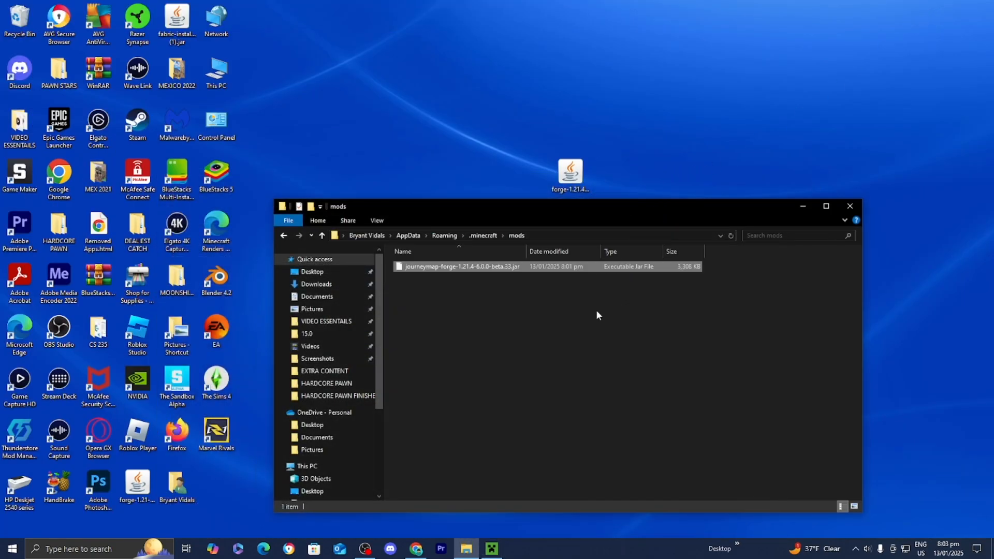
click(598, 313)
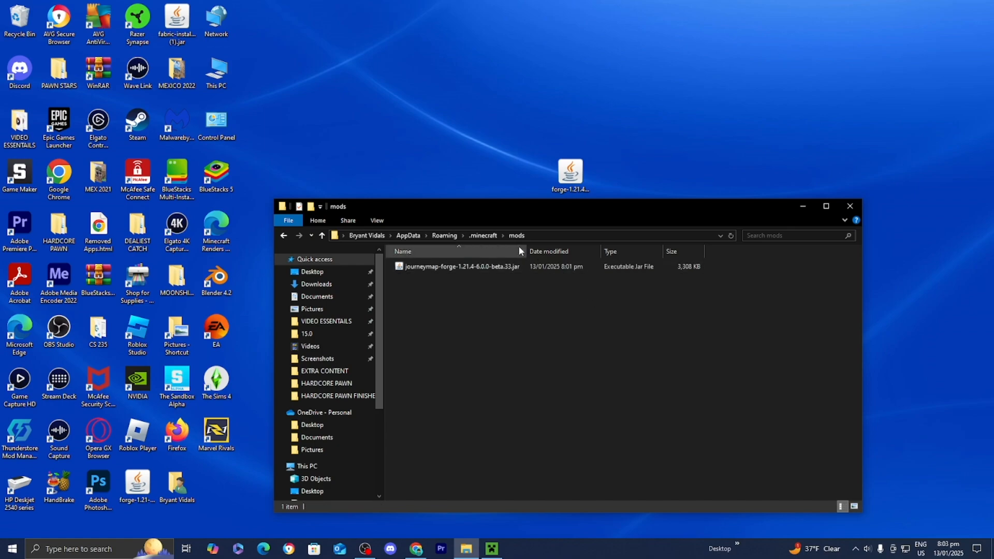
click(850, 207)
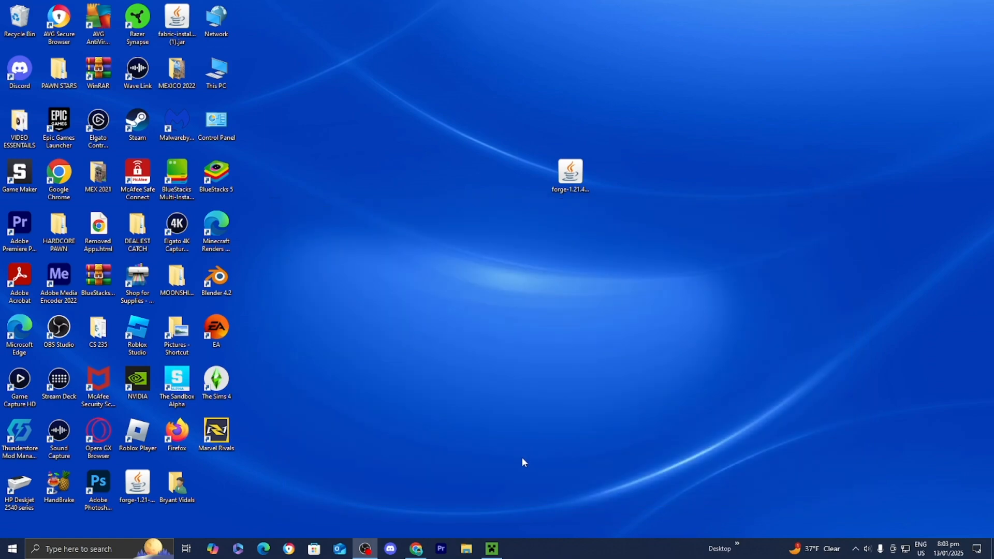
- Return to the Minecraft Launcher and launch the forge 1.21.4-forge-54.0.17 installation, accepting the modified-installation risks without further warnings
click(502, 556)
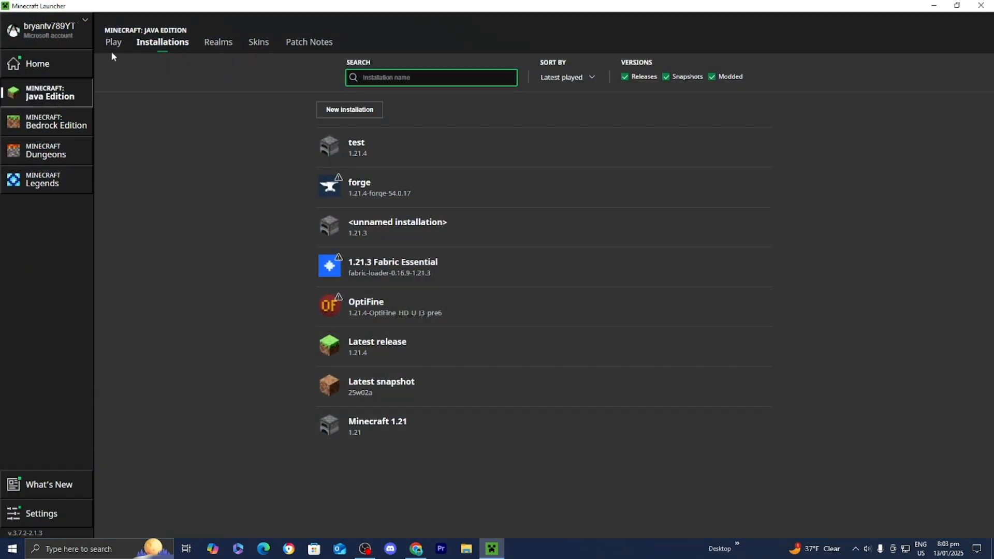
click(111, 46)
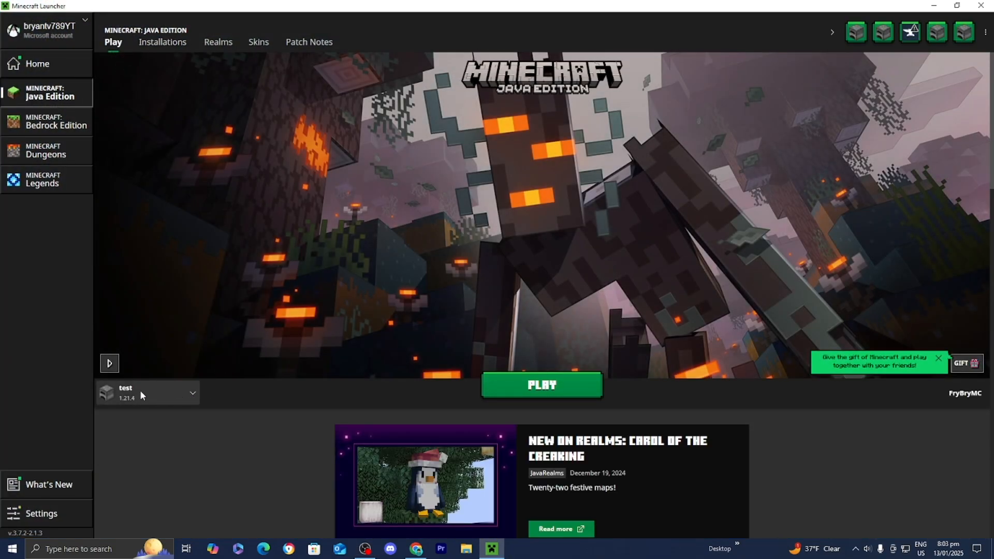
click(140, 396)
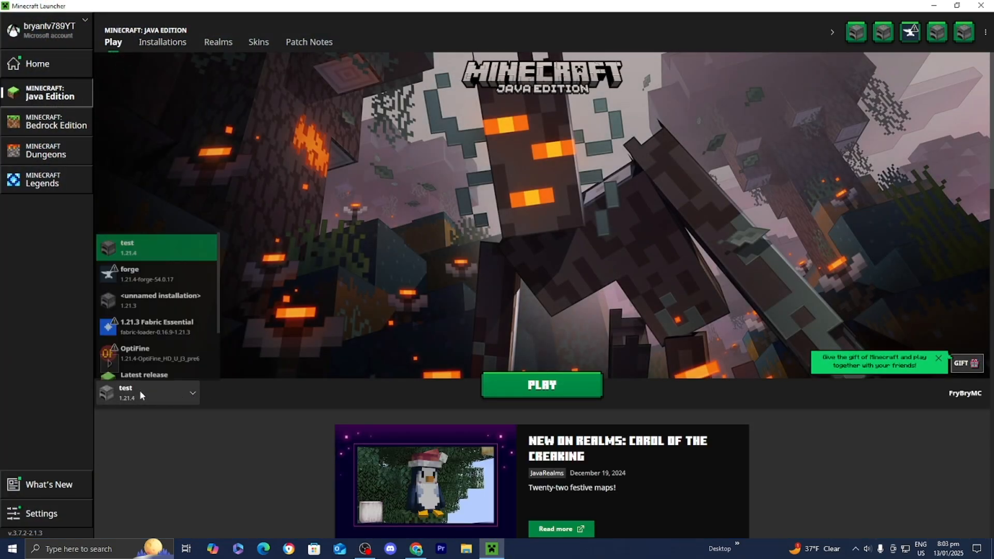
click(149, 280)
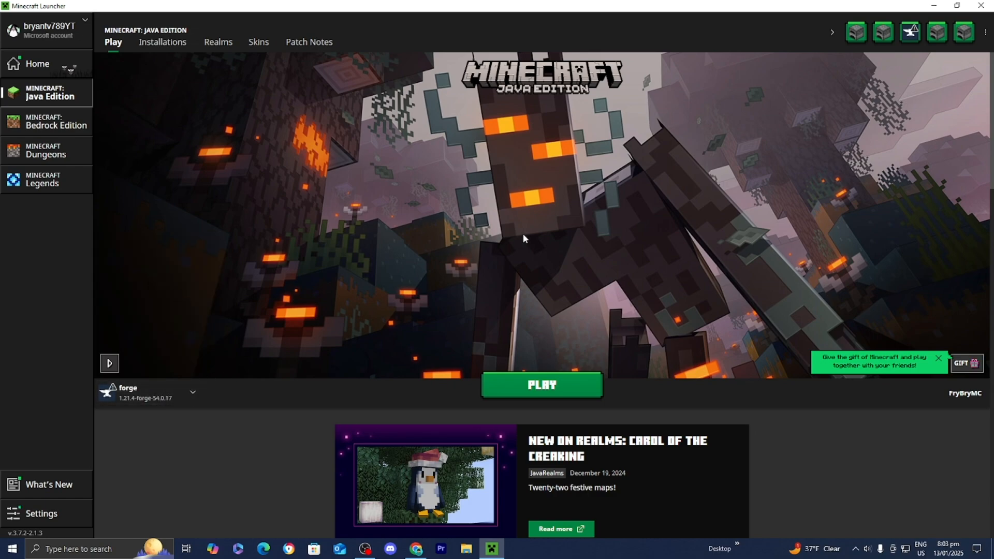
click(578, 386)
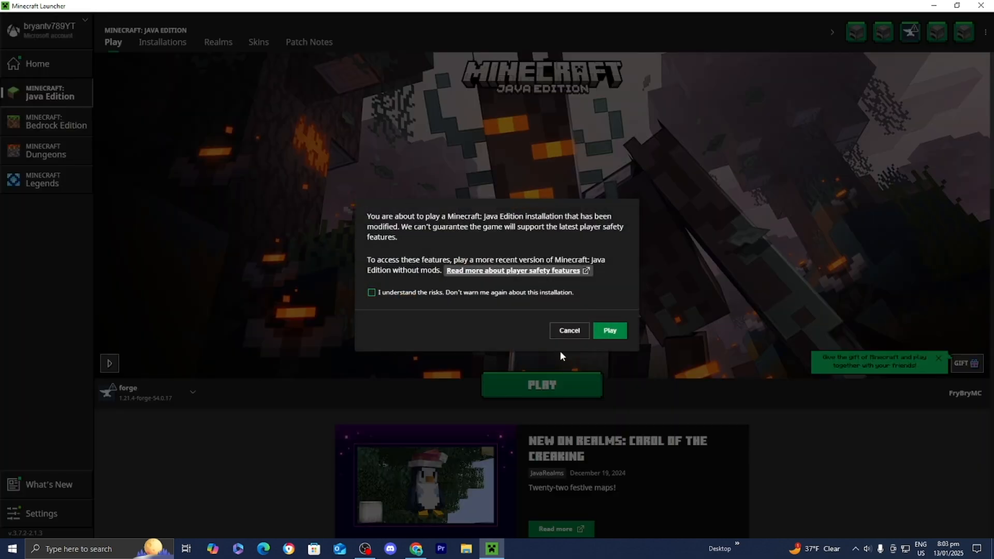
click(392, 295)
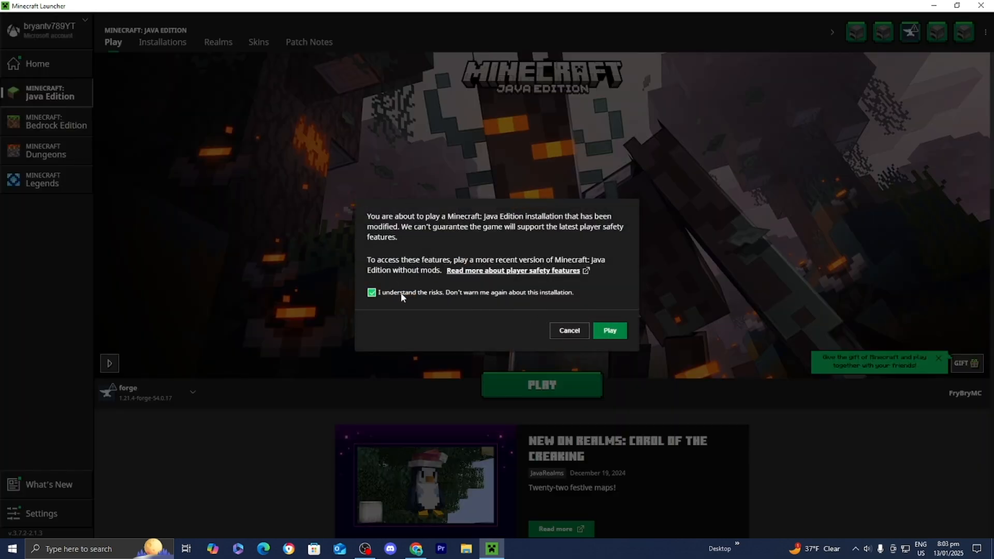
click(617, 330)
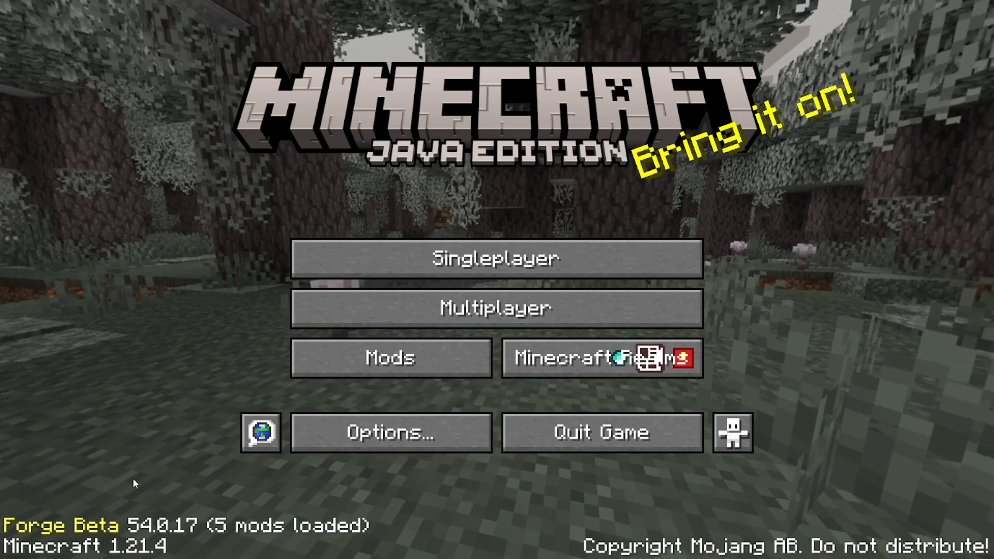
- Create a new singleplayer world from the Minecraft title screen
click(507, 266)
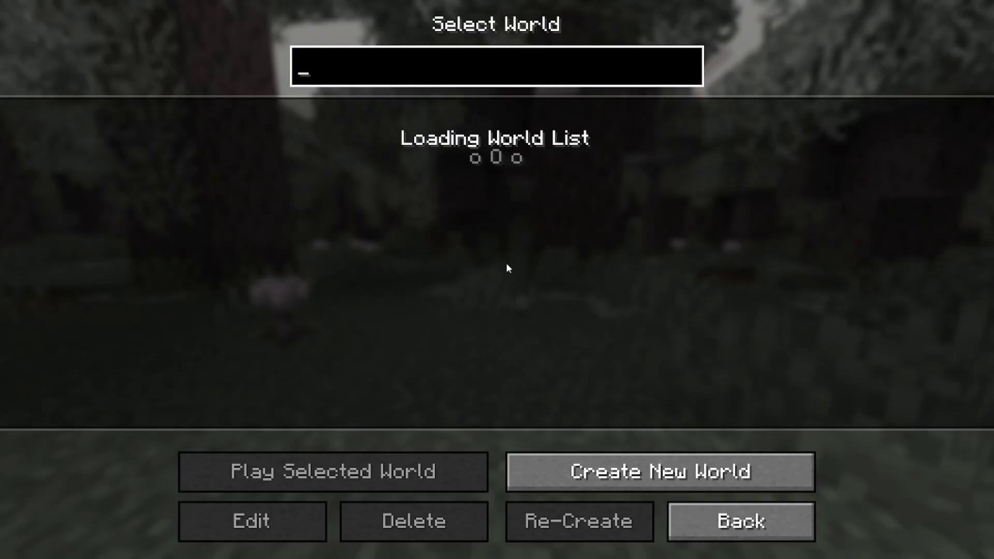
click(625, 469)
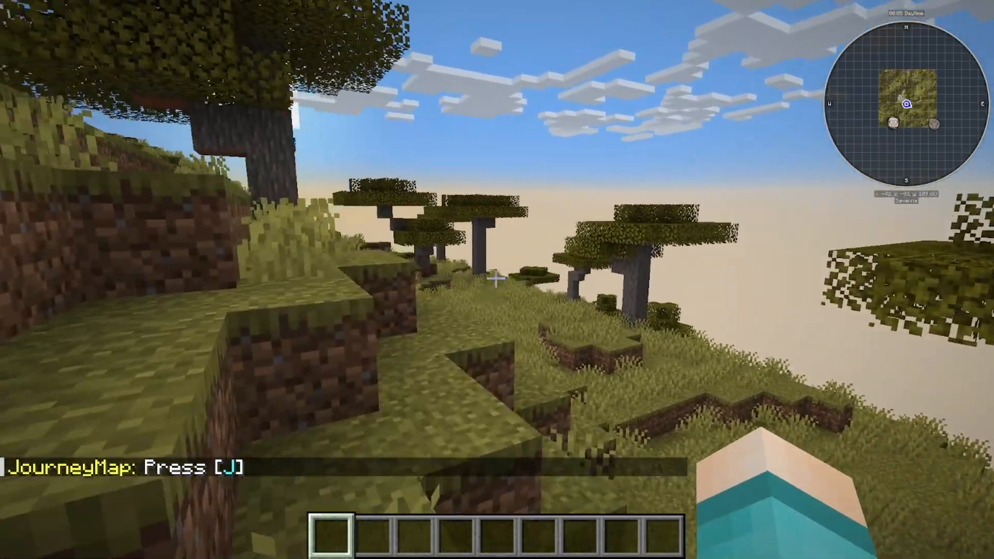
- Walk through the new world to examine the JourneyMap minimap, cycling the camera between first-person and third-person views
key(w)
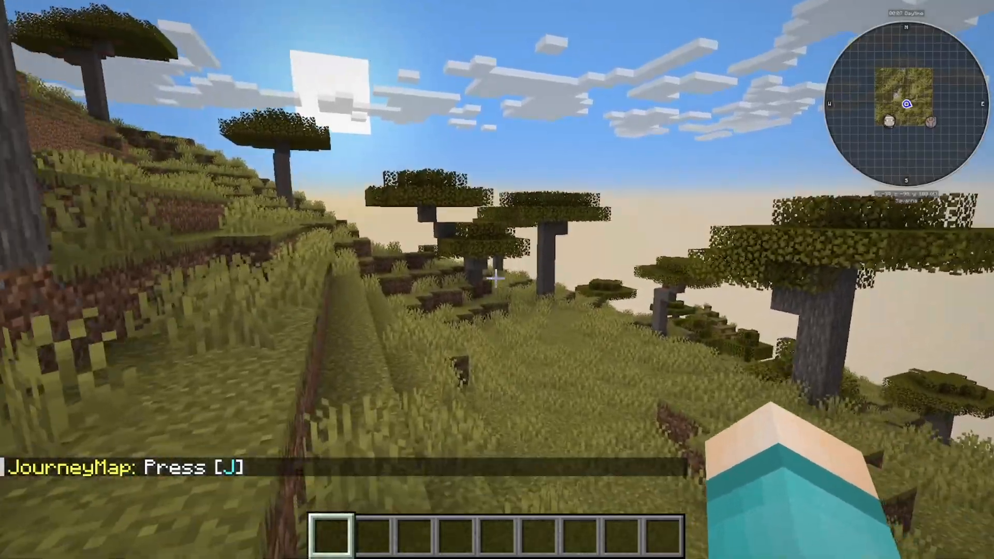
key(w)
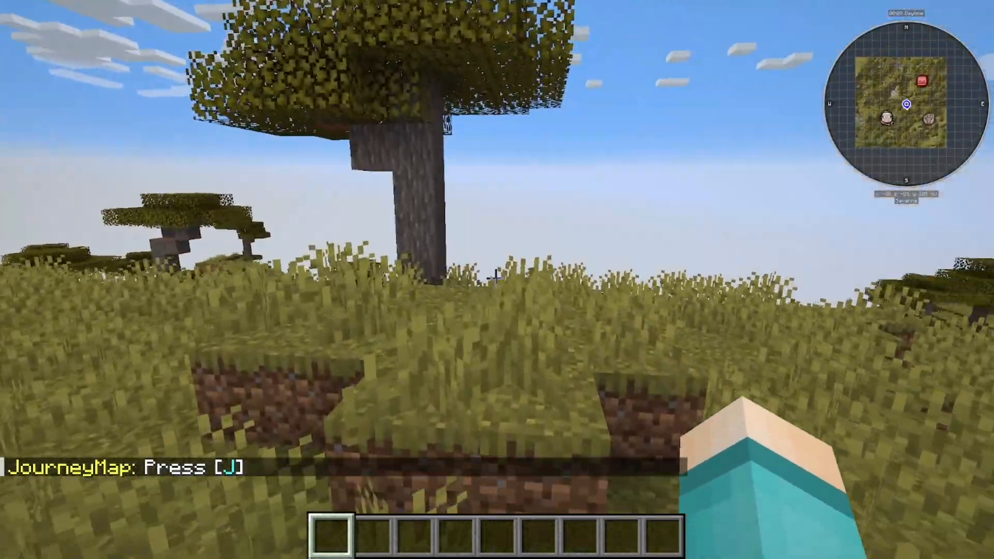
key(w)
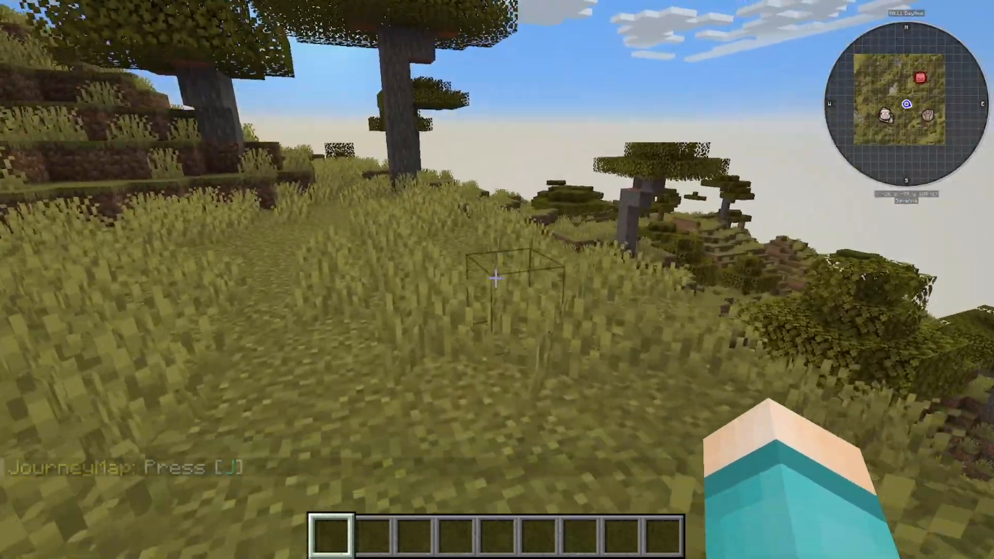
key(w)
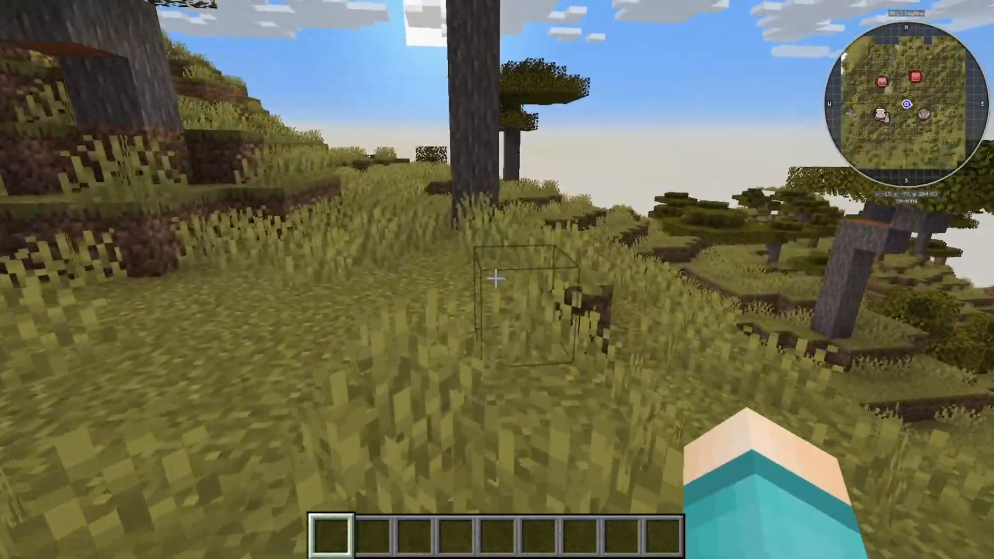
key(w)
key(F5)
key(F5)
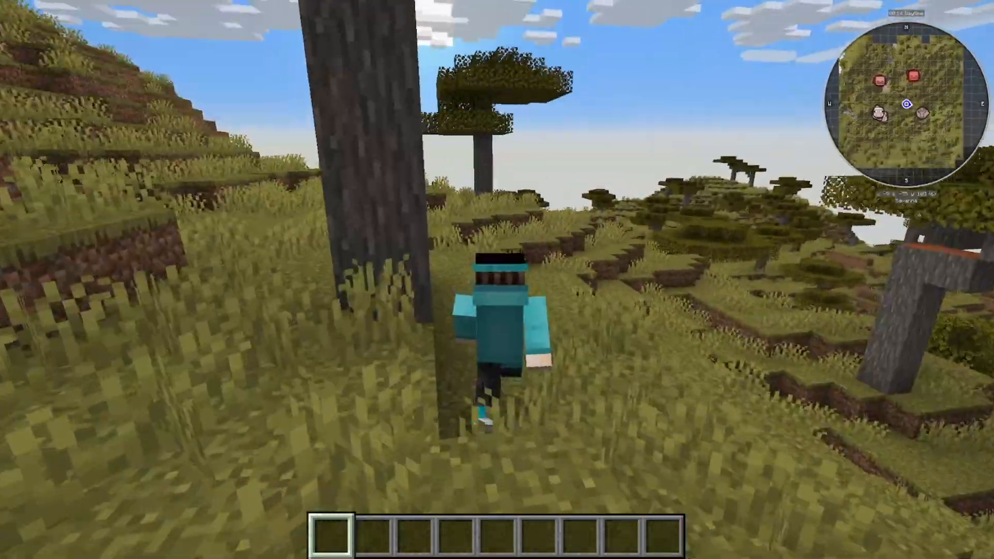
key(w)
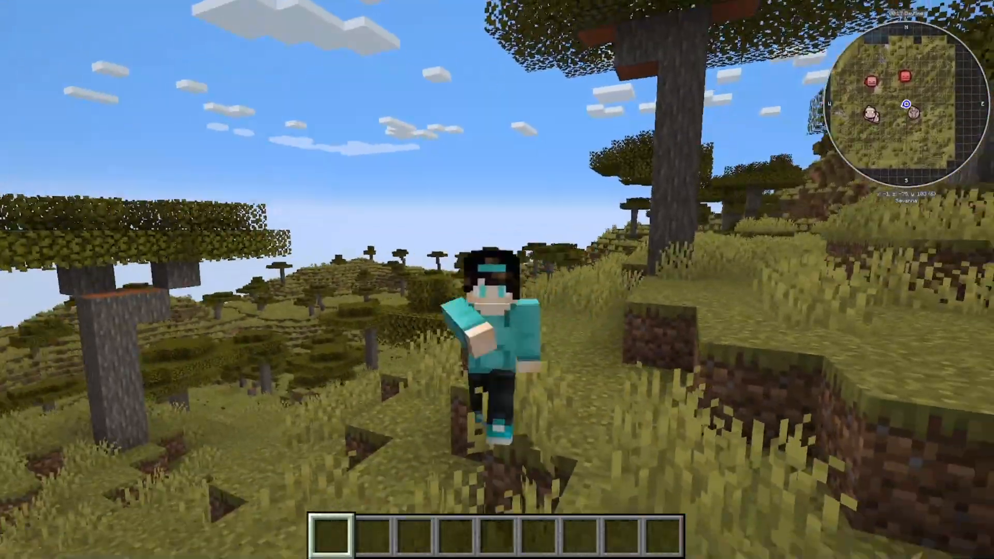